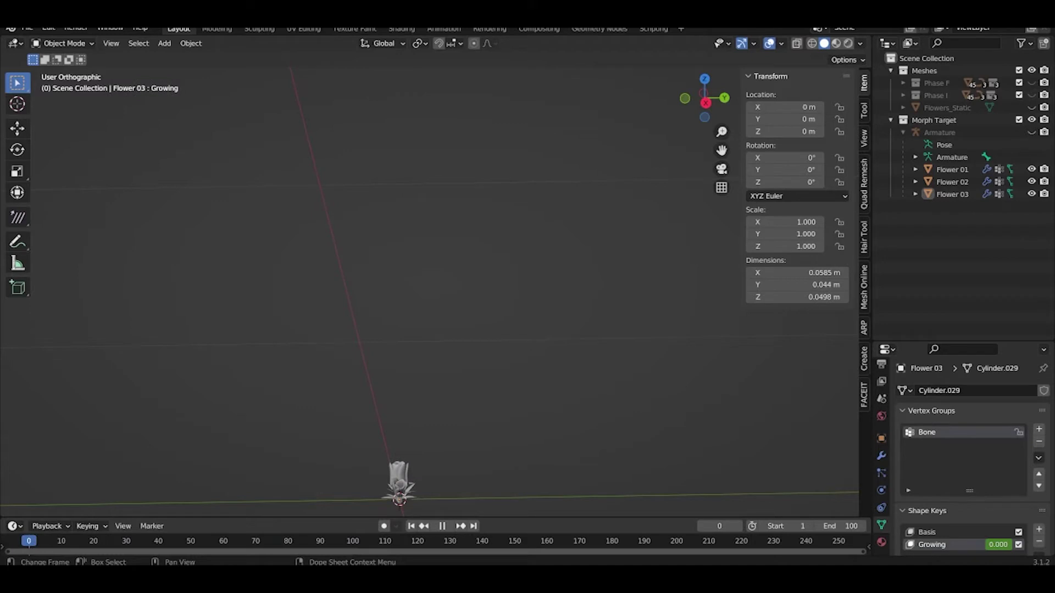
Step: Examine the three flower buds up close and play their growing animation
shift+middle_drag(400, 385, 428, 228)
scroll(436, 276, up, 1)
middle_drag(426, 276, 429, 303)
scroll(436, 276, up, 1)
scroll(430, 276, up, 5)
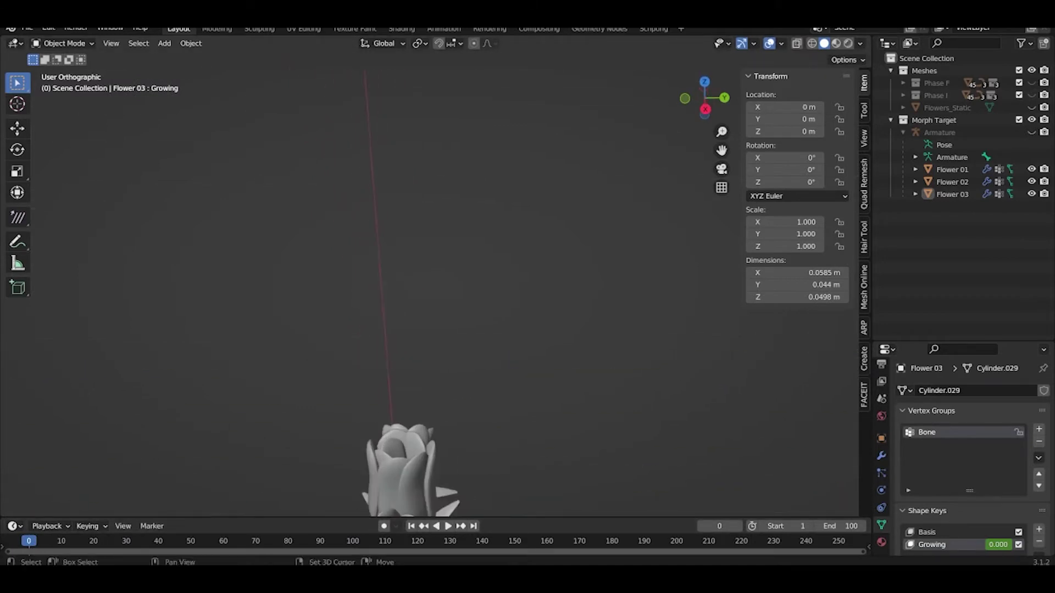
shift+middle_drag(434, 379, 435, 175)
middle_drag(467, 277, 343, 230)
middle_drag(413, 201, 413, 199)
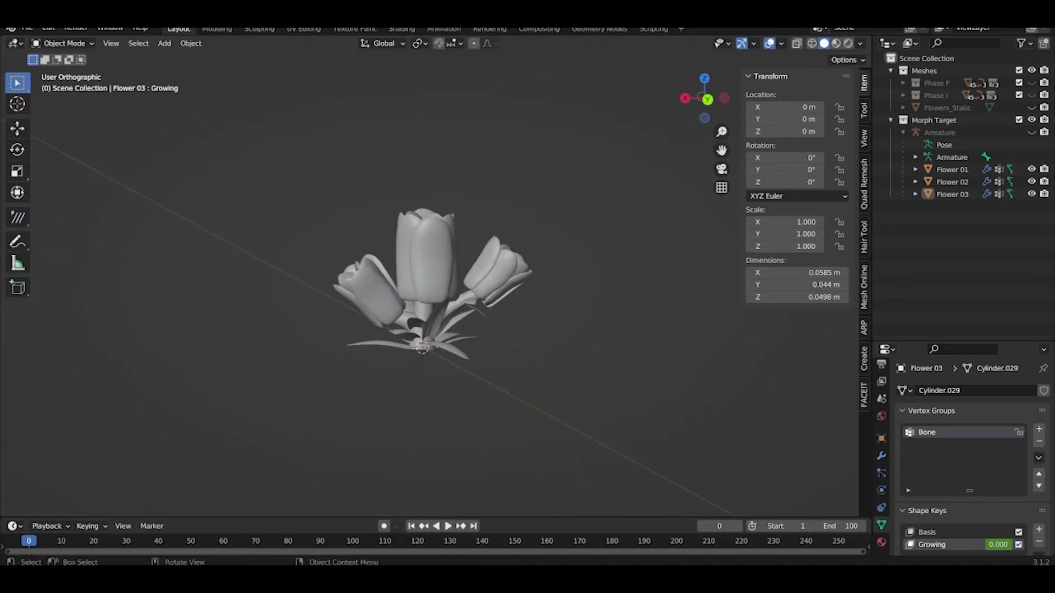
key(space)
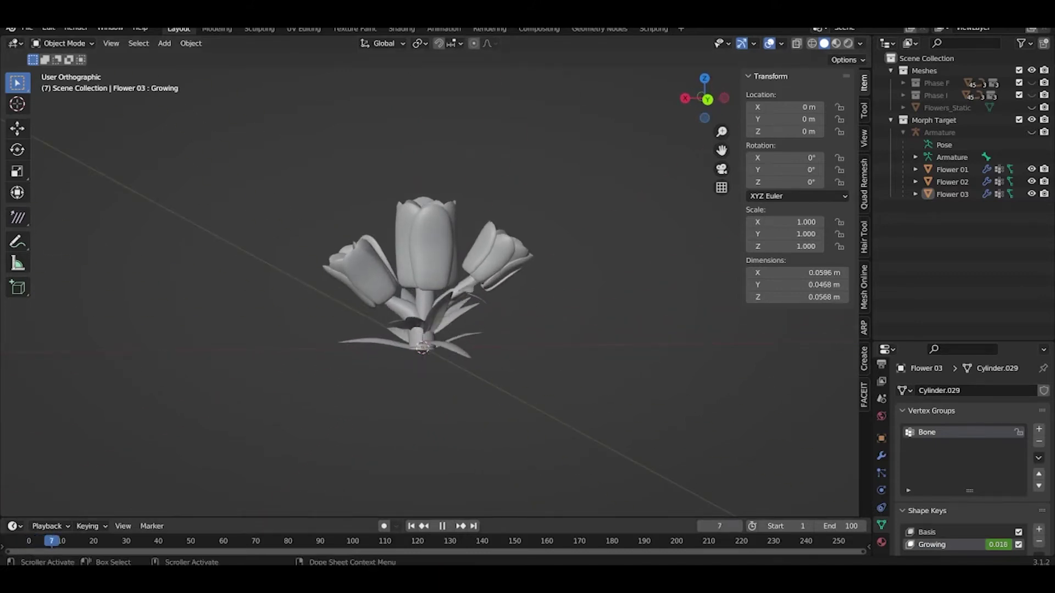
key(shift+Left)
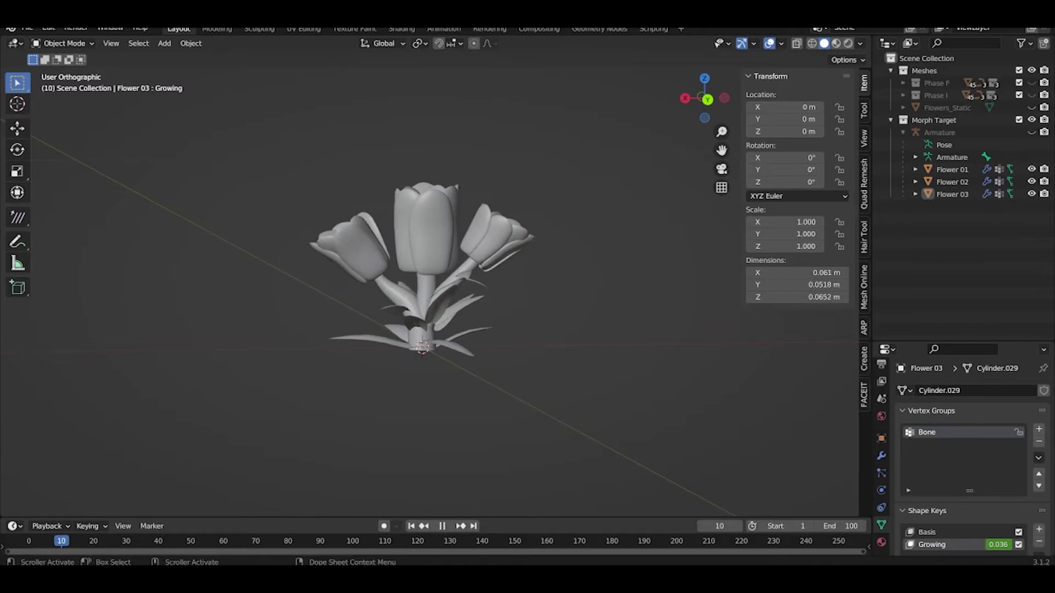
middle_drag(405, 193, 440, 276)
key(space)
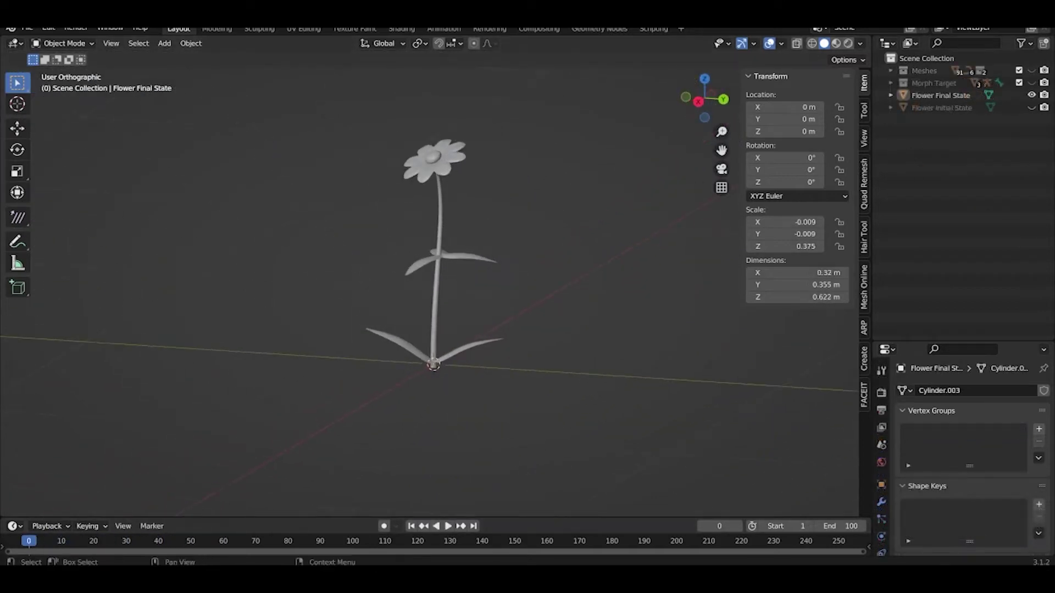
Step: Show Flower Initial State and hide Flower Final State to examine the closed bud
click(1030, 107)
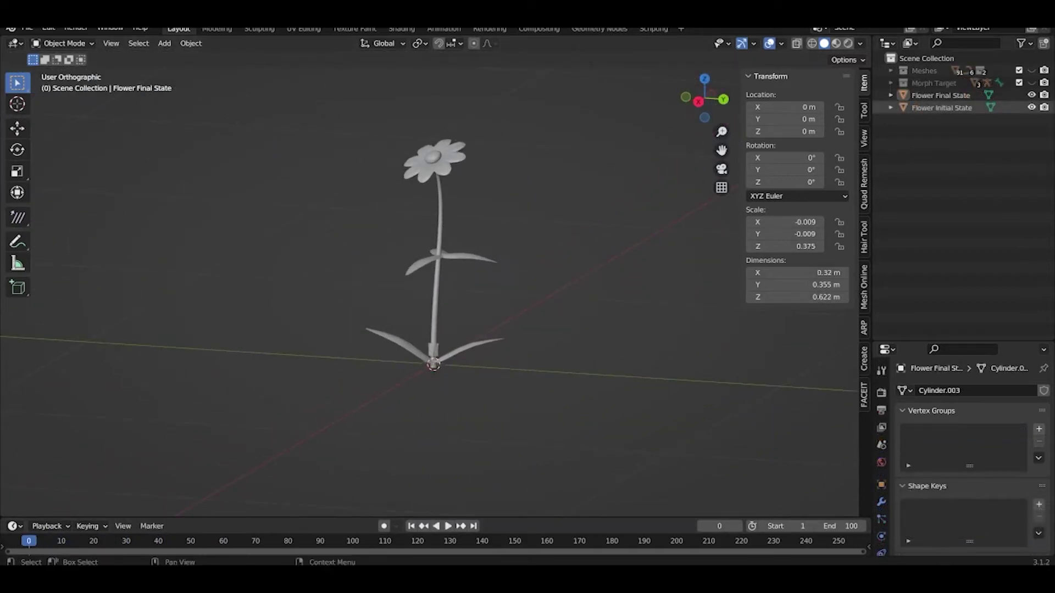
key(h)
scroll(430, 285, up, 3)
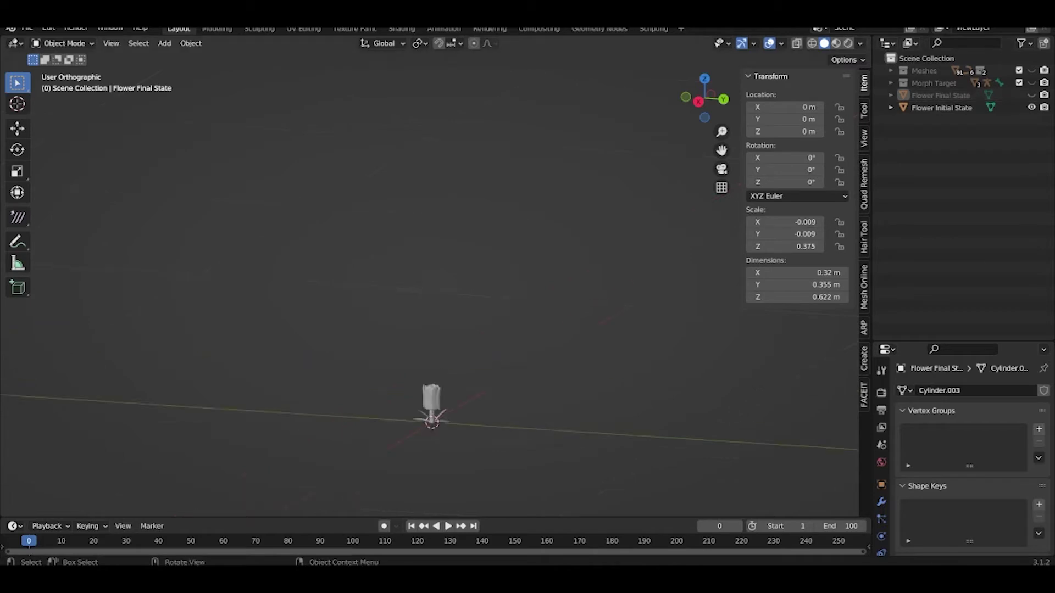
shift+middle_drag(430, 401, 430, 305)
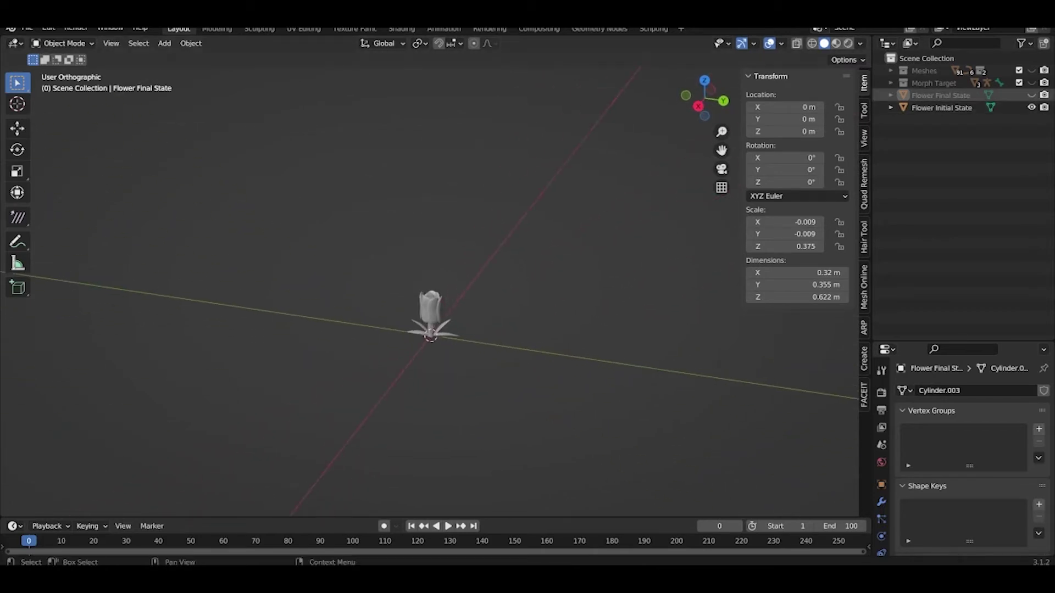
Step: Show Flower Final State in place of Flower Initial State and examine the open flower from several angles
click(1032, 95)
click(1031, 107)
shift+middle_drag(429, 219, 391, 373)
scroll(430, 286, down, 3)
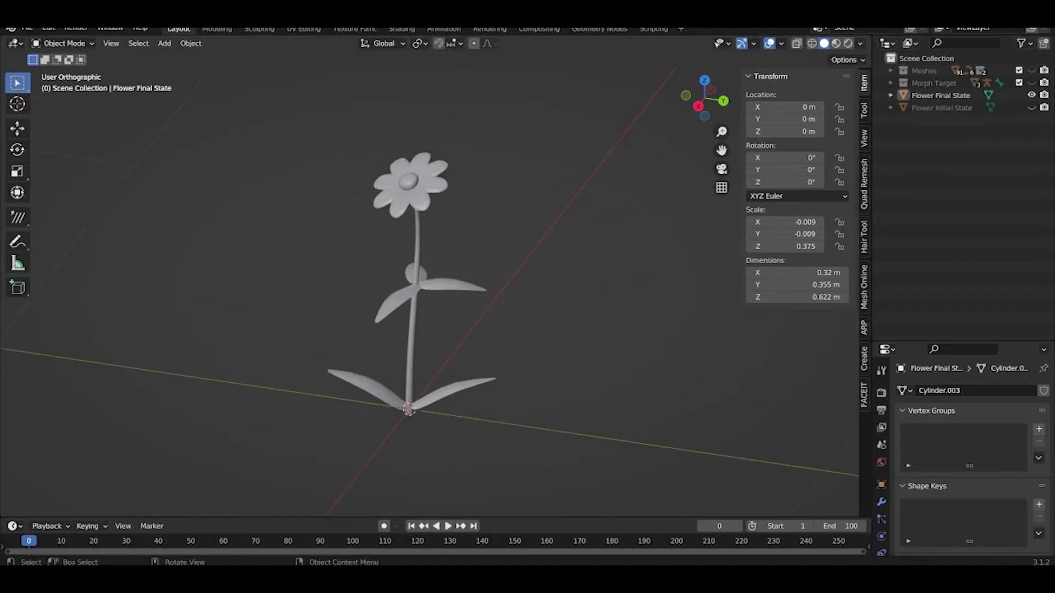
scroll(429, 286, up, 2)
middle_drag(430, 286, 490, 286)
middle_drag(522, 197, 522, 195)
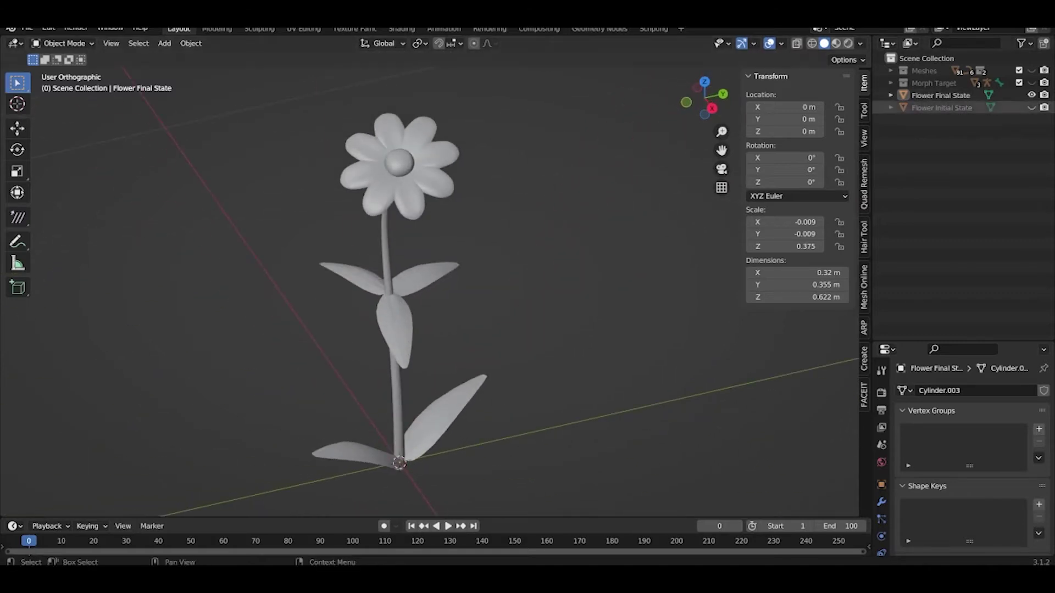
Step: Switch visibility back to Flower Initial State and inspect its bud, stem and leaves from all sides
click(1031, 95)
click(1031, 108)
middle_drag(429, 286, 430, 242)
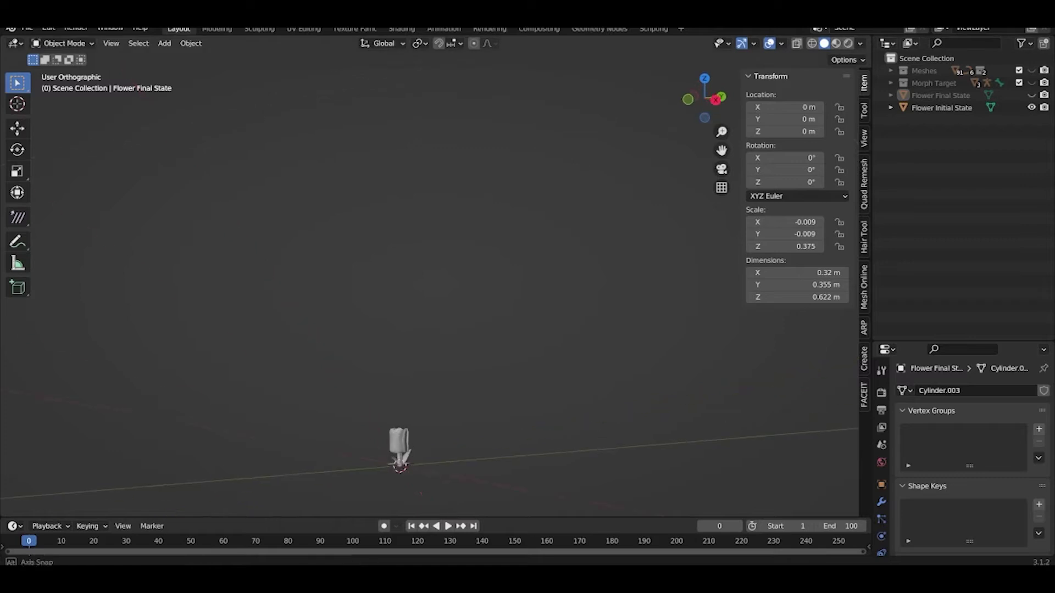
shift+middle_drag(430, 330, 460, 220)
scroll(429, 285, up, 6)
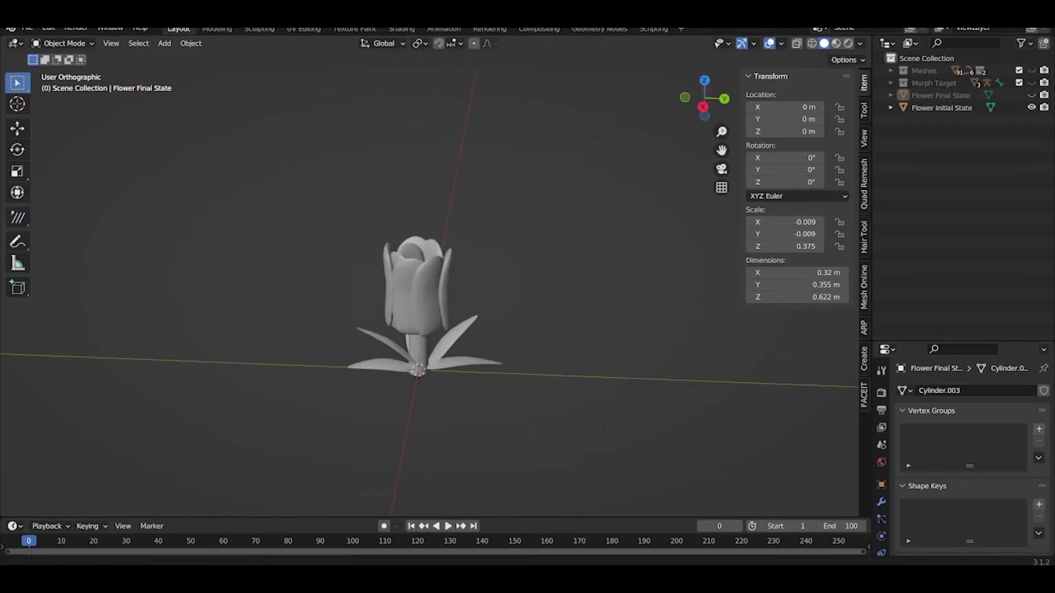
middle_drag(430, 286, 467, 251)
scroll(429, 286, down, 1)
middle_drag(430, 286, 355, 283)
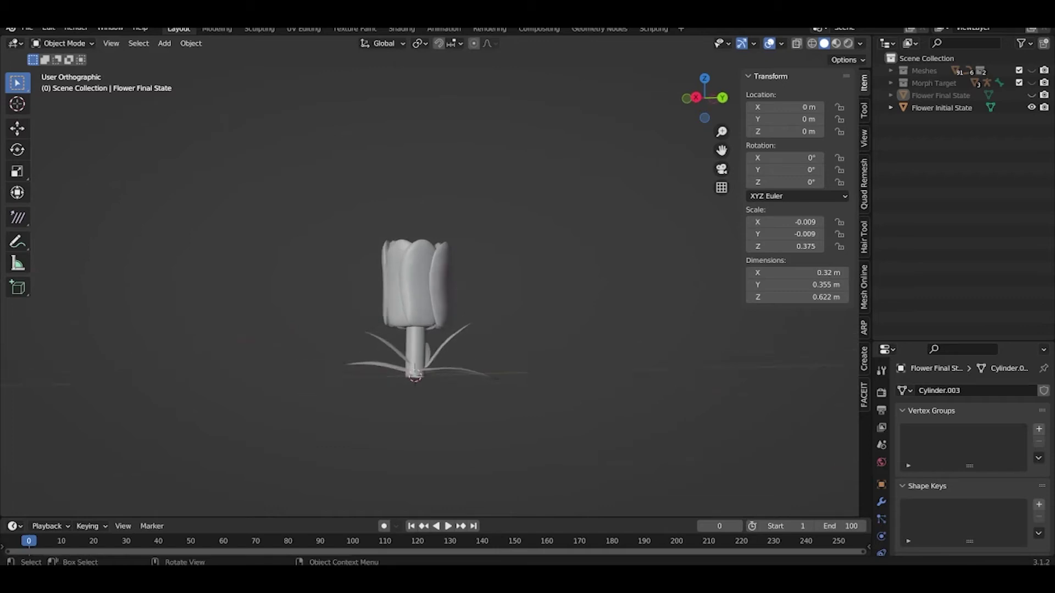
scroll(412, 313, up, 1)
middle_drag(459, 220, 579, 195)
scroll(428, 297, down, 4)
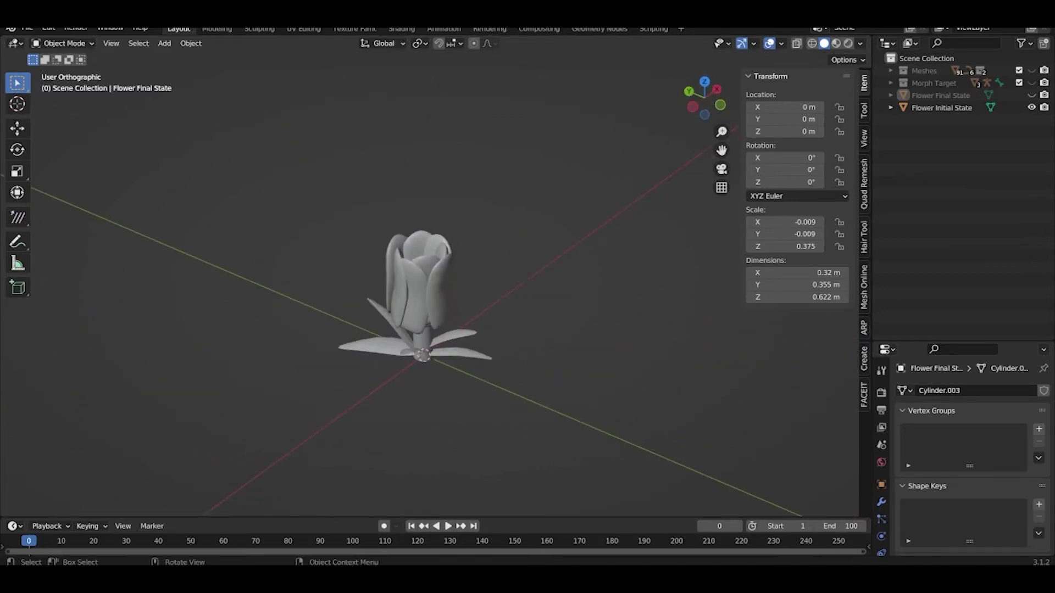
middle_drag(428, 297, 453, 324)
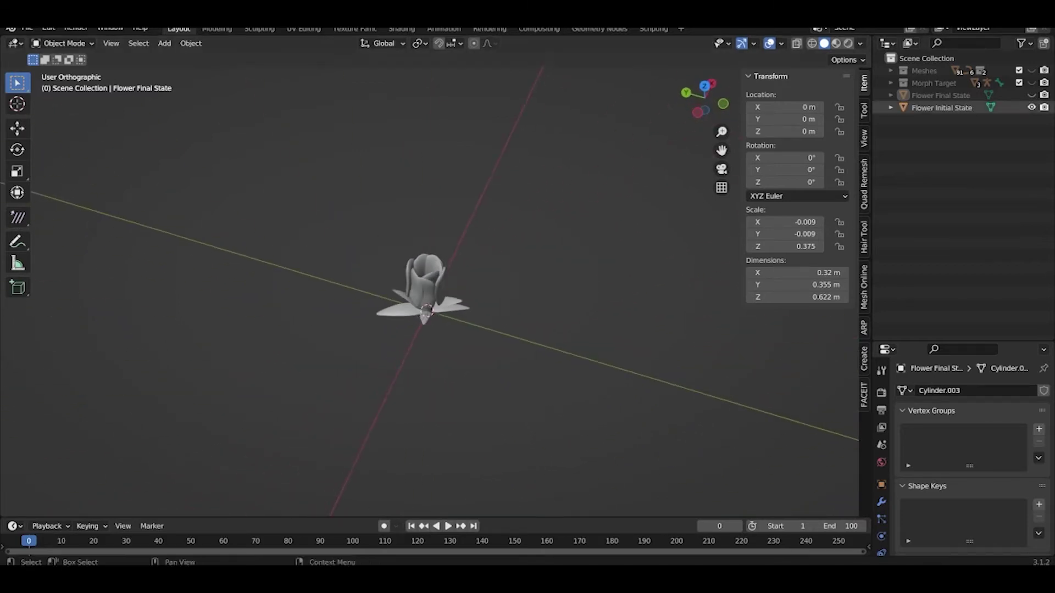
Step: Display only Flower Final State again and inspect its petals, stem and leaves for comparison with the bud
click(1032, 95)
click(1031, 107)
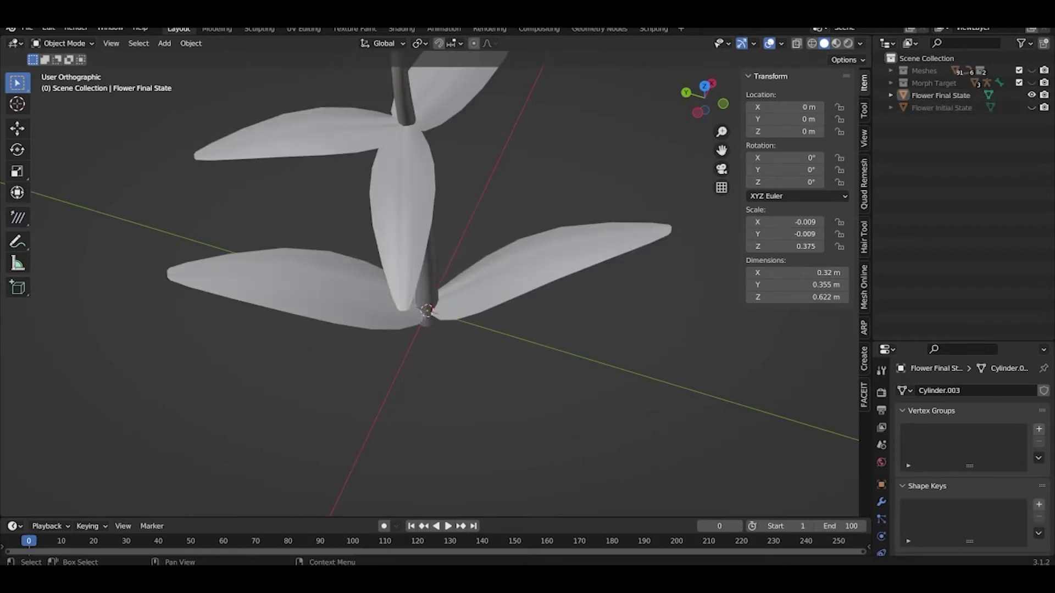
middle_drag(494, 247, 503, 261)
shift+middle_drag(503, 261, 502, 440)
scroll(429, 286, down, 3)
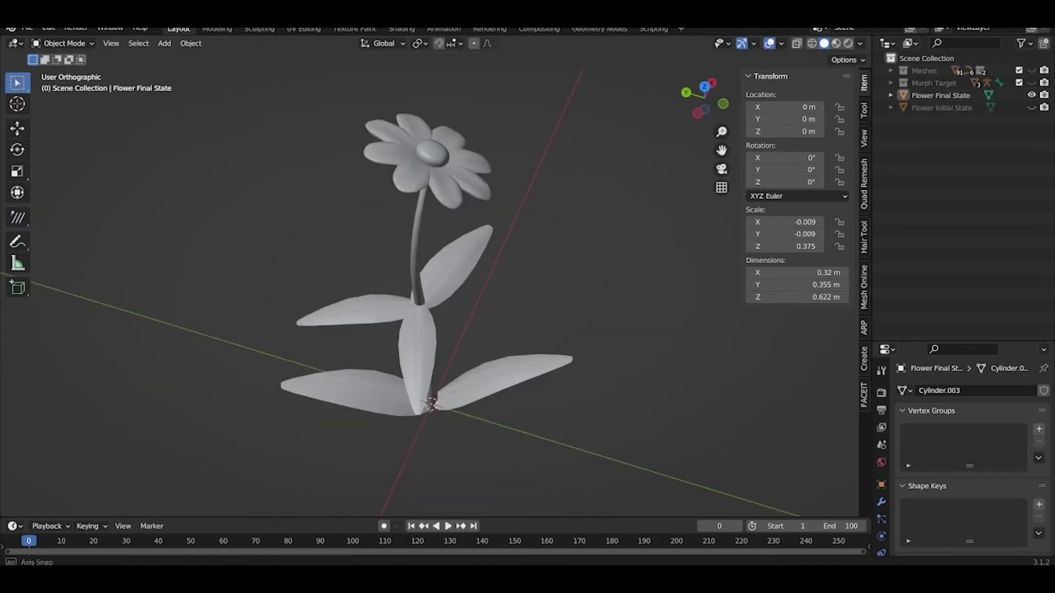
middle_drag(544, 296, 302, 280)
middle_drag(451, 264, 499, 252)
Step: Make only Flower Initial State visible and add a Basis shape key to it
click(1032, 95)
click(1031, 107)
shift+middle_drag(429, 417, 437, 316)
click(428, 316)
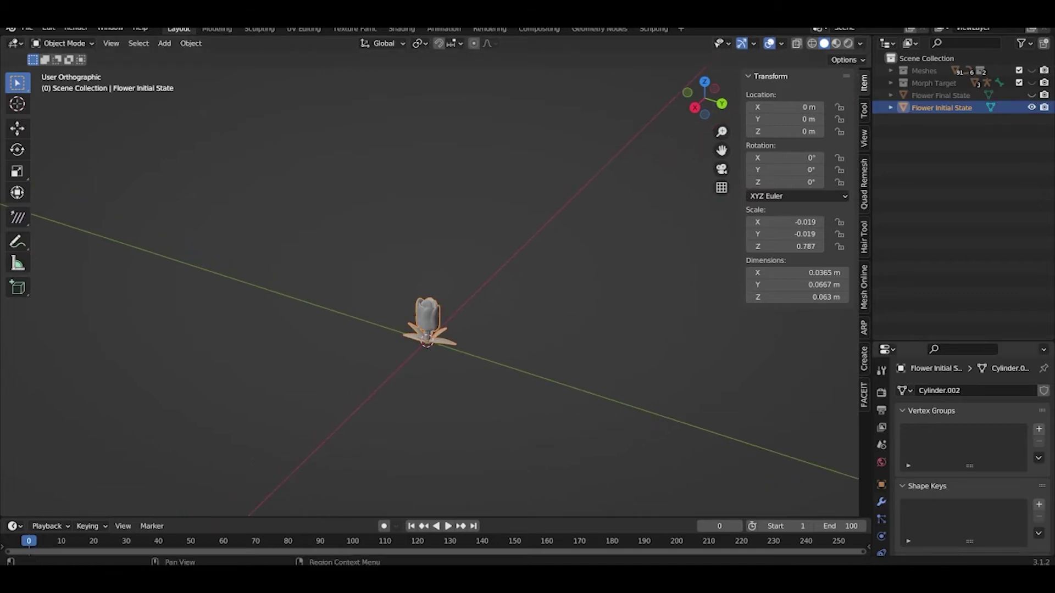
scroll(881, 456, down, 3)
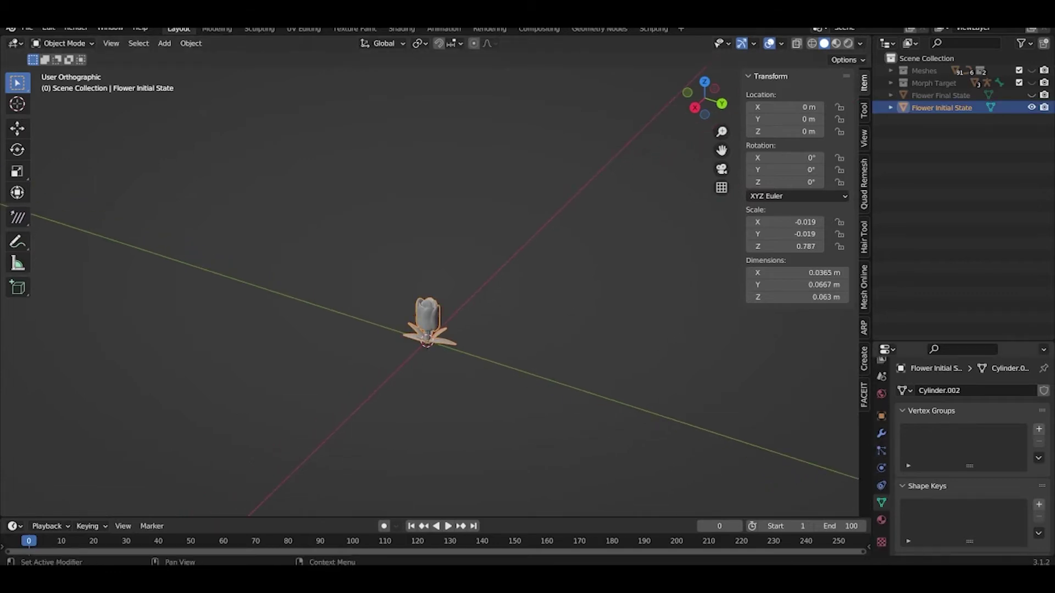
scroll(969, 450, down, 3)
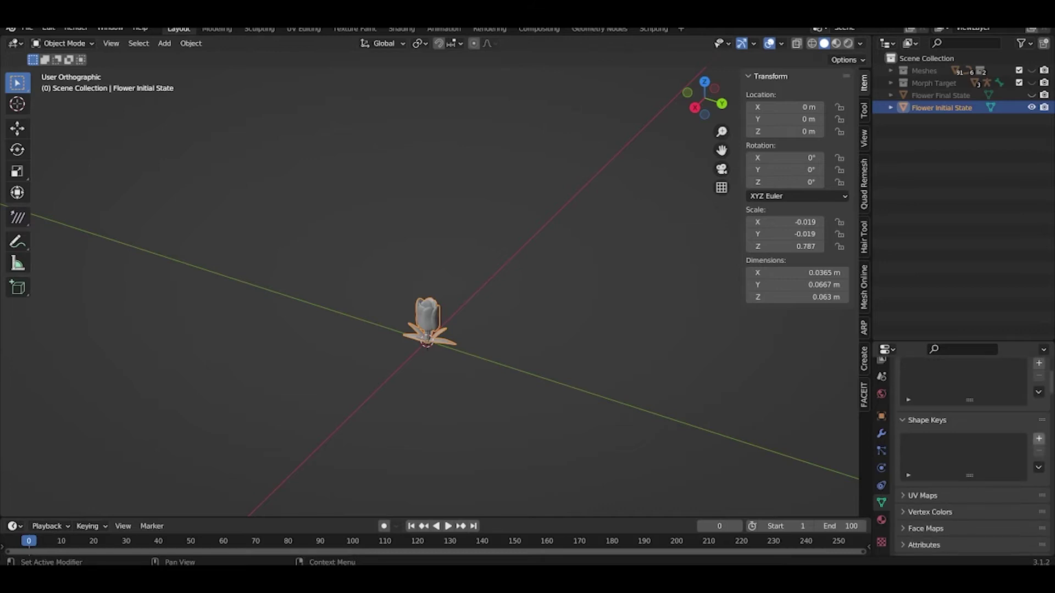
click(1037, 438)
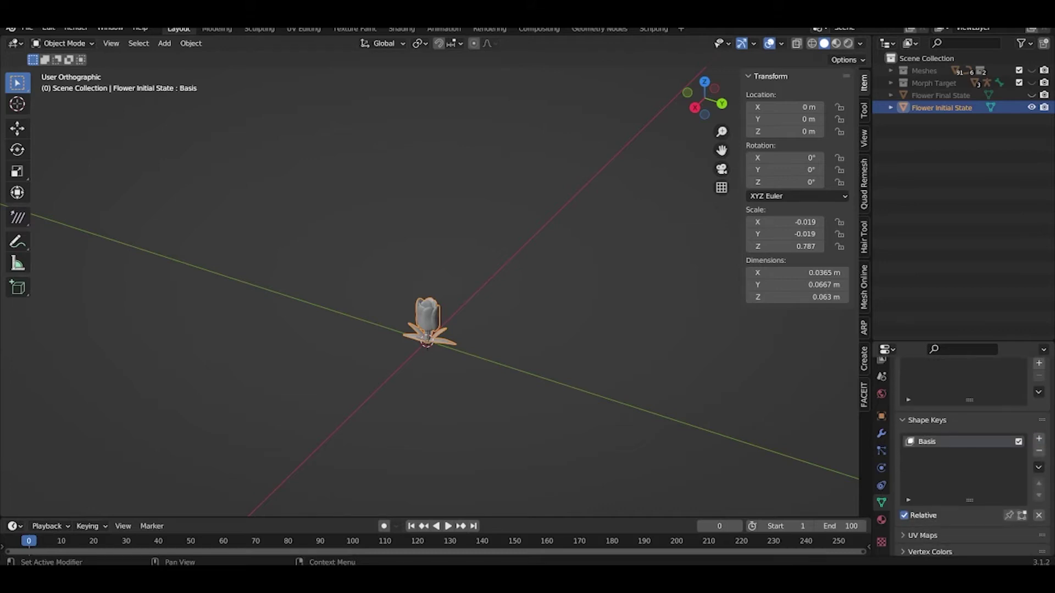
Step: Unhide Flower Final State and add its shape to Flower Initial State as a shape key with Join as Shapes
scroll(970, 456, down, 1)
scroll(970, 456, up, 1)
click(1031, 95)
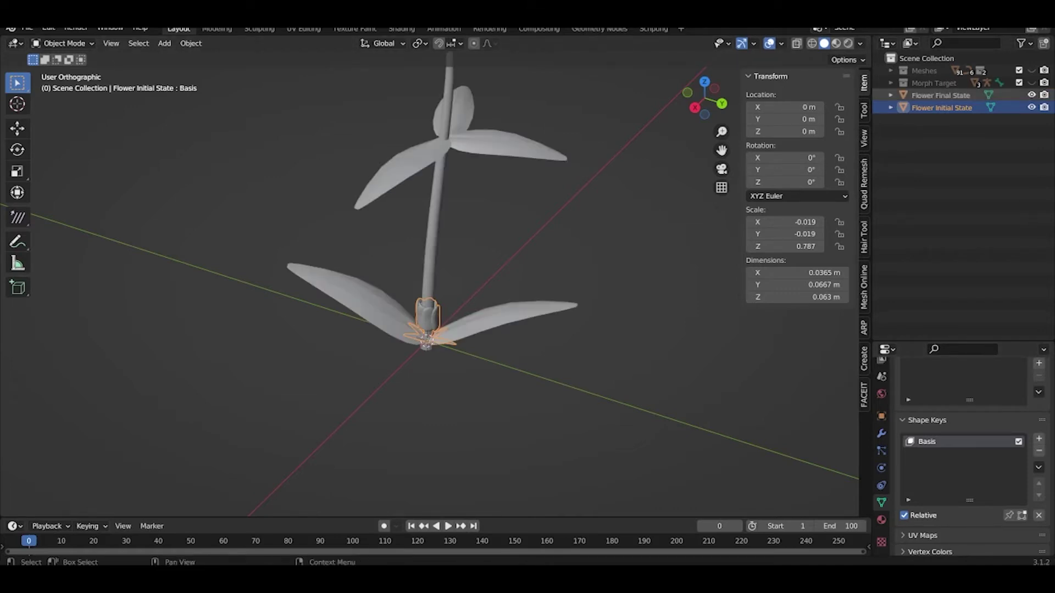
click(431, 236)
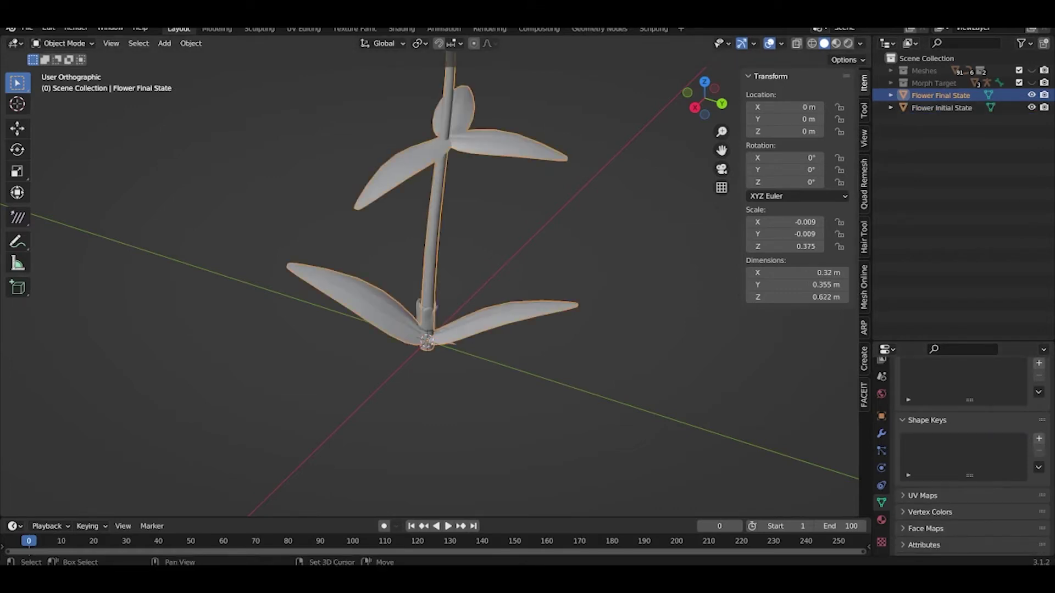
shift+click(428, 316)
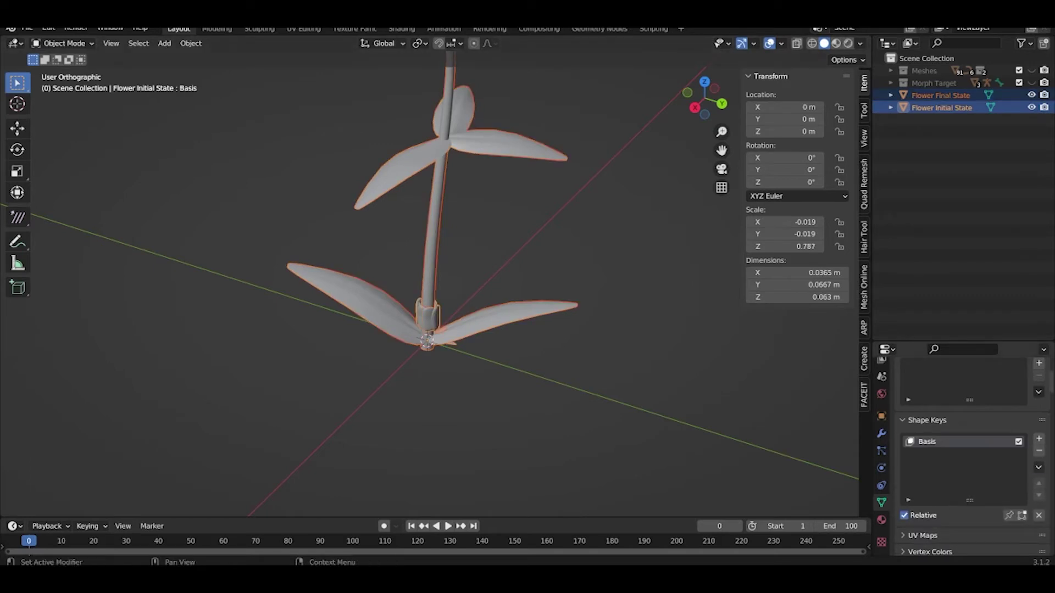
click(1038, 467)
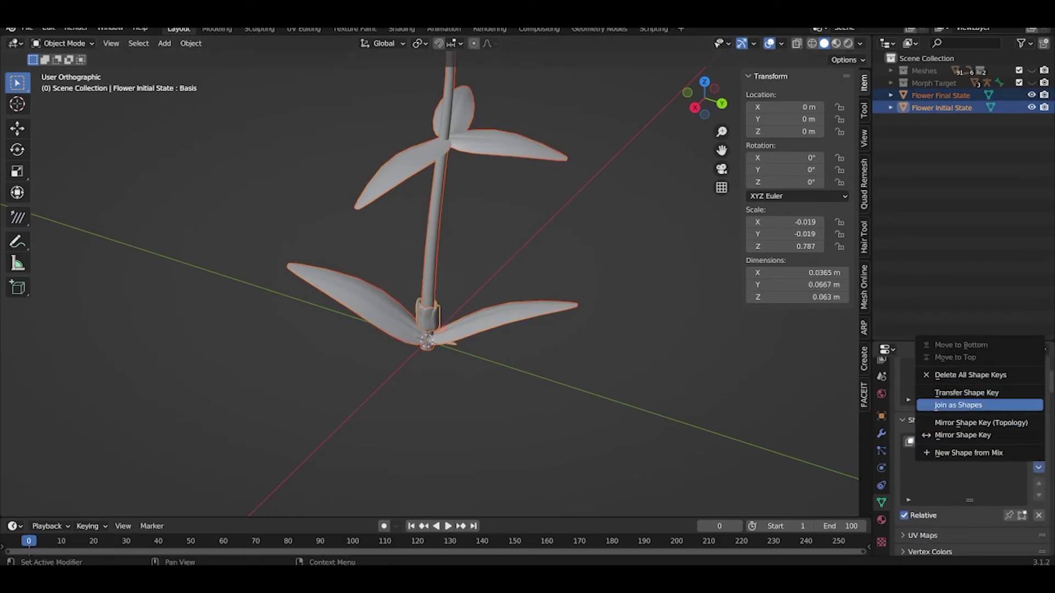
click(958, 405)
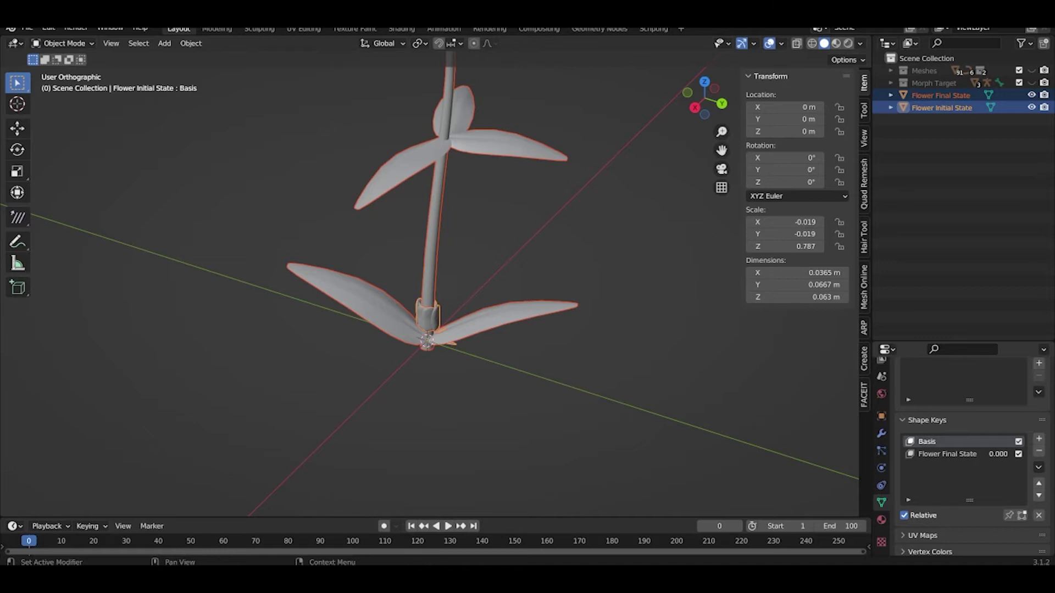
Step: Rename the Flower Final State shape key to Growing and hide the Flower Final State object
click(946, 454)
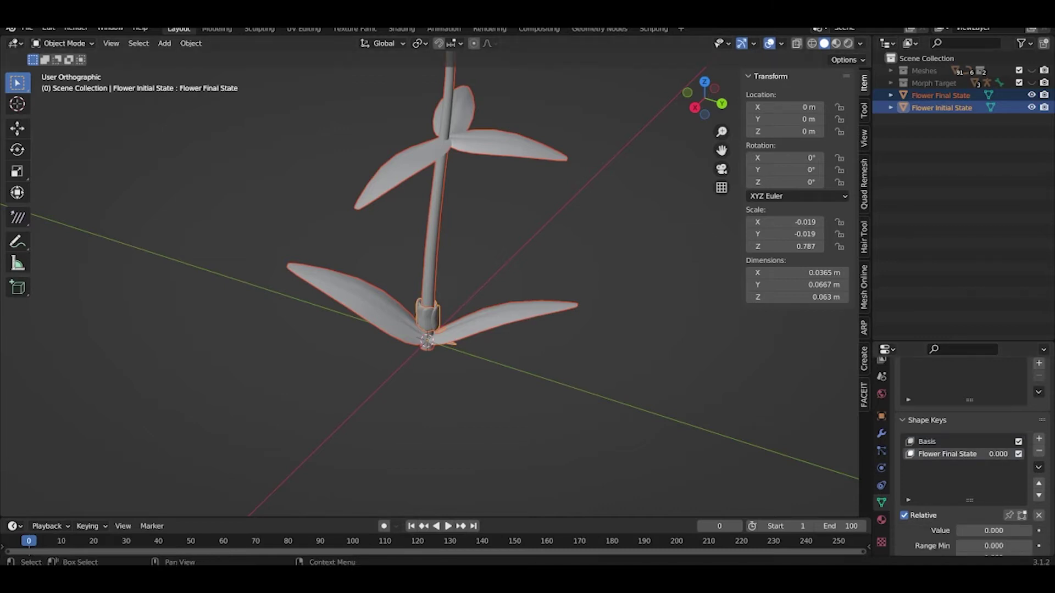
click(1031, 95)
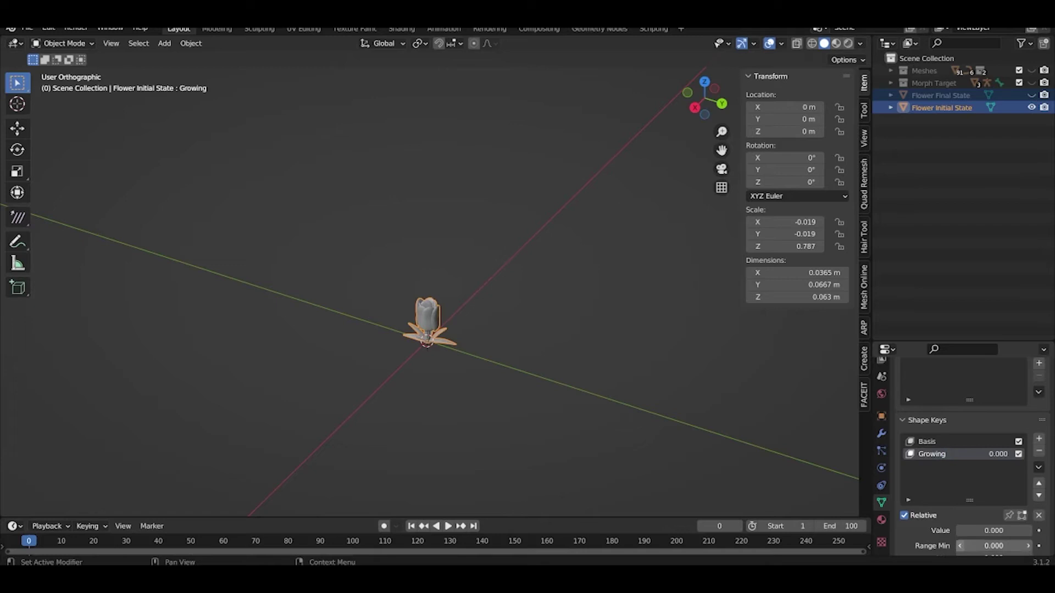
Step: Set the Growing shape key's value to about 0.273 and deselect the flower
mouse_move(994, 530)
mouse_down()
mouse_move(1050, 530)
mouse_move(976, 531)
mouse_up()
scroll(430, 284, down, 5)
middle_drag(495, 275, 460, 352)
middle_drag(460, 351, 456, 342)
key(alt+a)
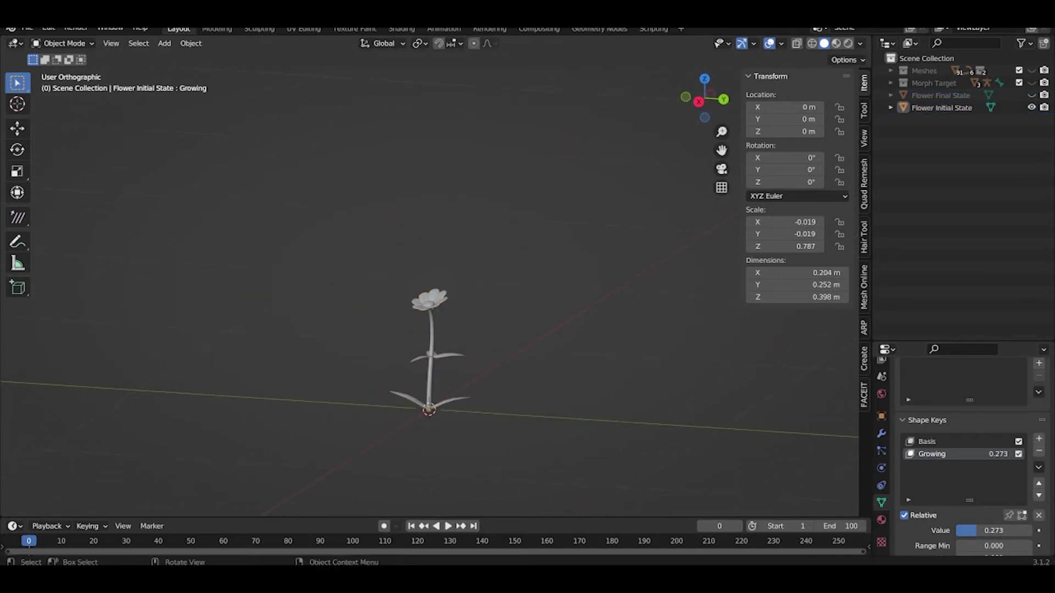
Step: Add a single-bone armature at the flower's base and scale it uniformly to about 0.461
key(shift+a)
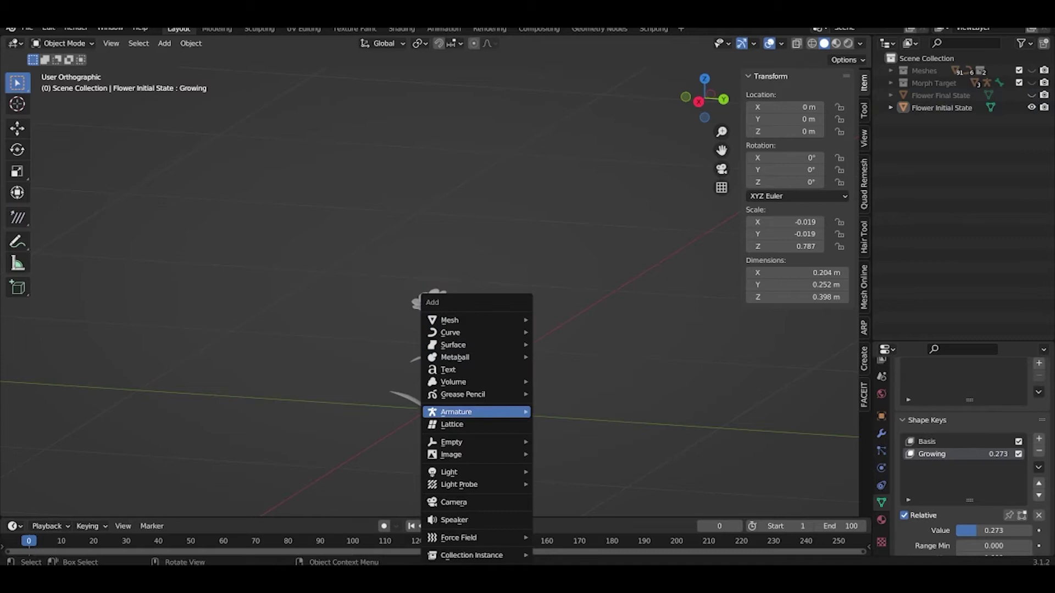
mouse_move(478, 411)
click(569, 412)
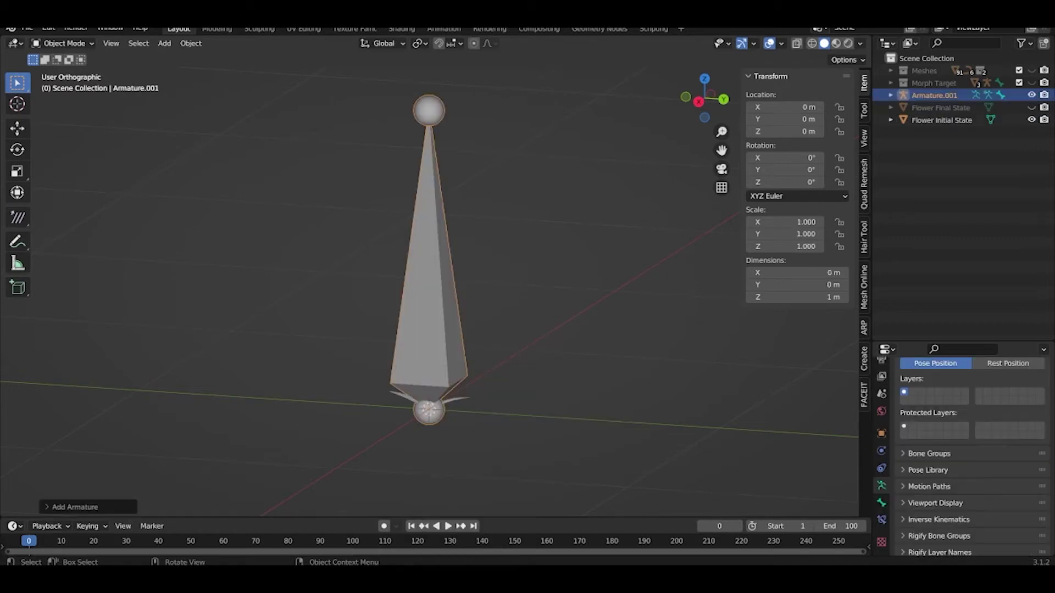
key(s)
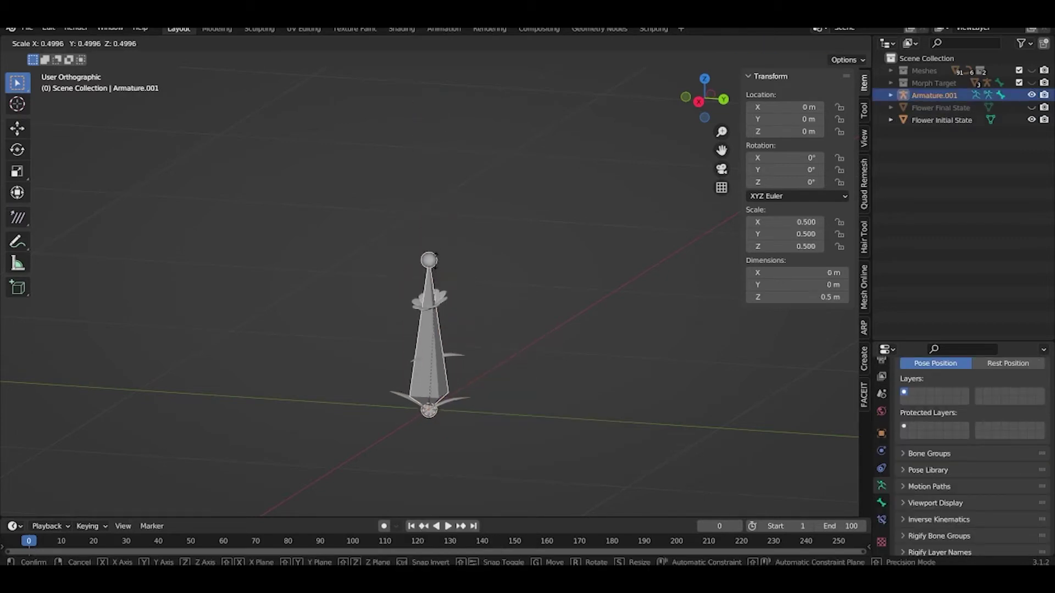
key(Return)
Step: Parent Flower Initial State to the new armature using Armature Deform With Automatic Weights
click(444, 298)
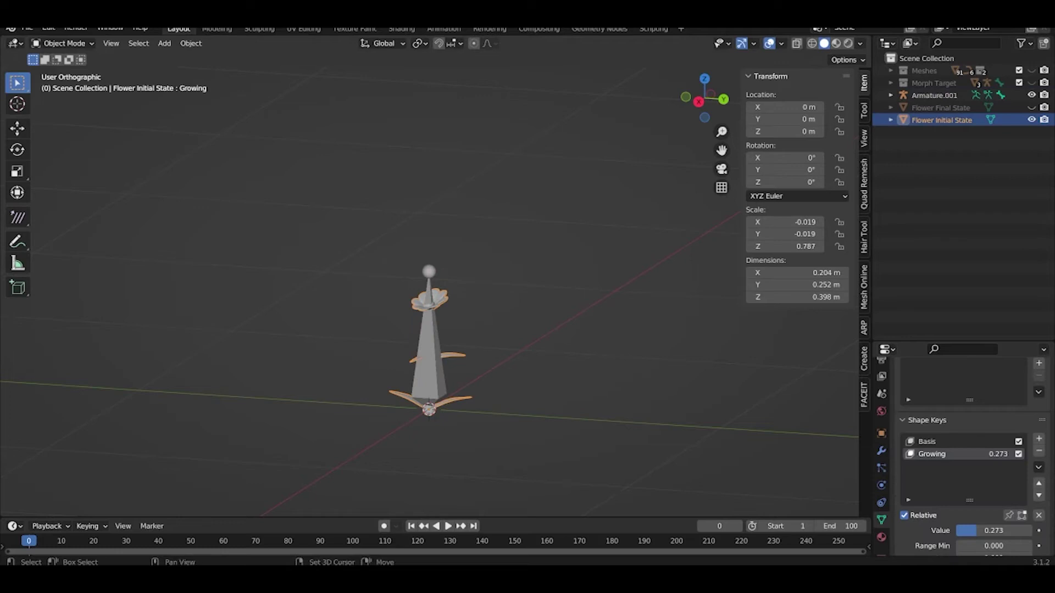
shift+click(429, 352)
key(ctrl+p)
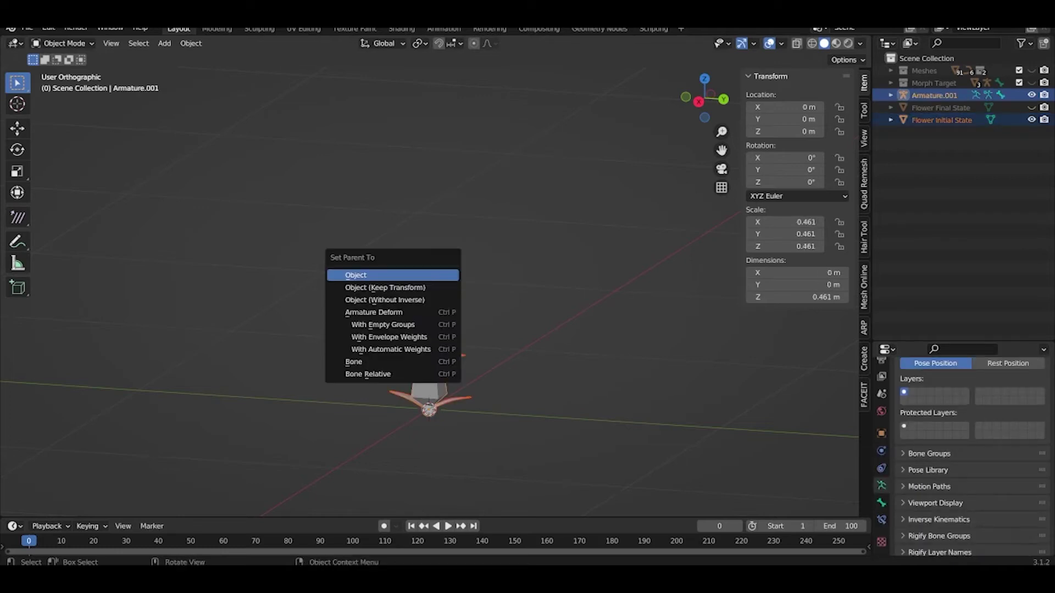
click(390, 350)
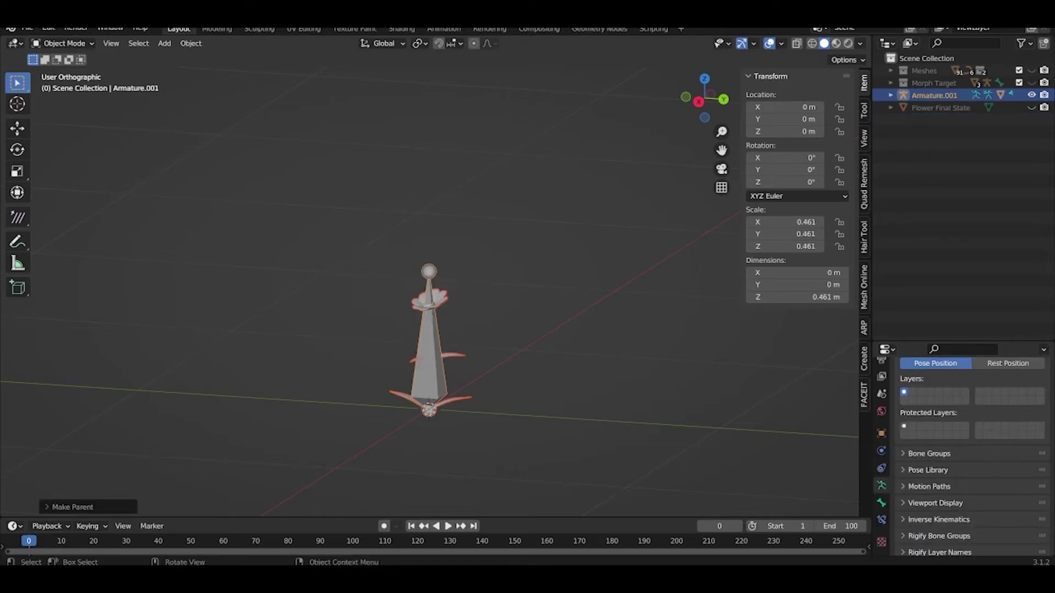
Step: Select the new armature together with its parented flower mesh
key(alt+a)
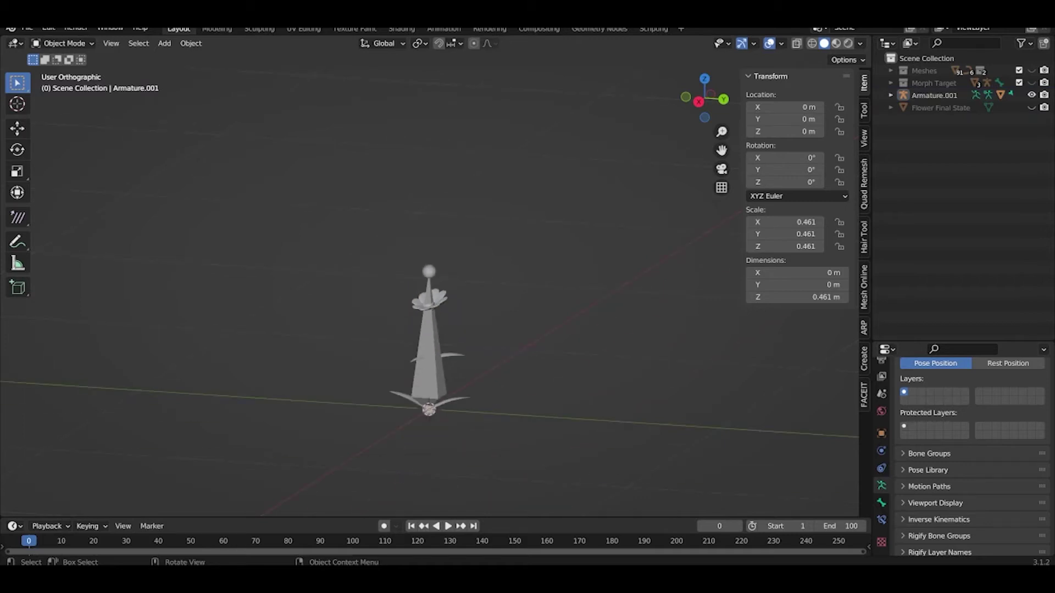
middle_drag(429, 330, 495, 346)
shift+middle_drag(435, 407, 435, 332)
scroll(429, 280, up, 2)
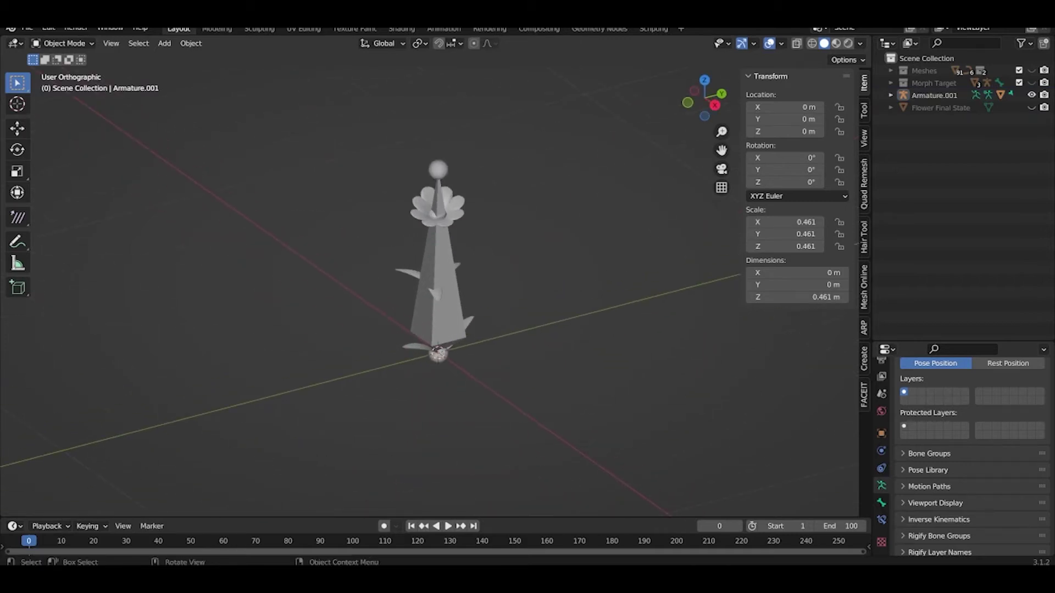
drag(369, 145, 524, 399)
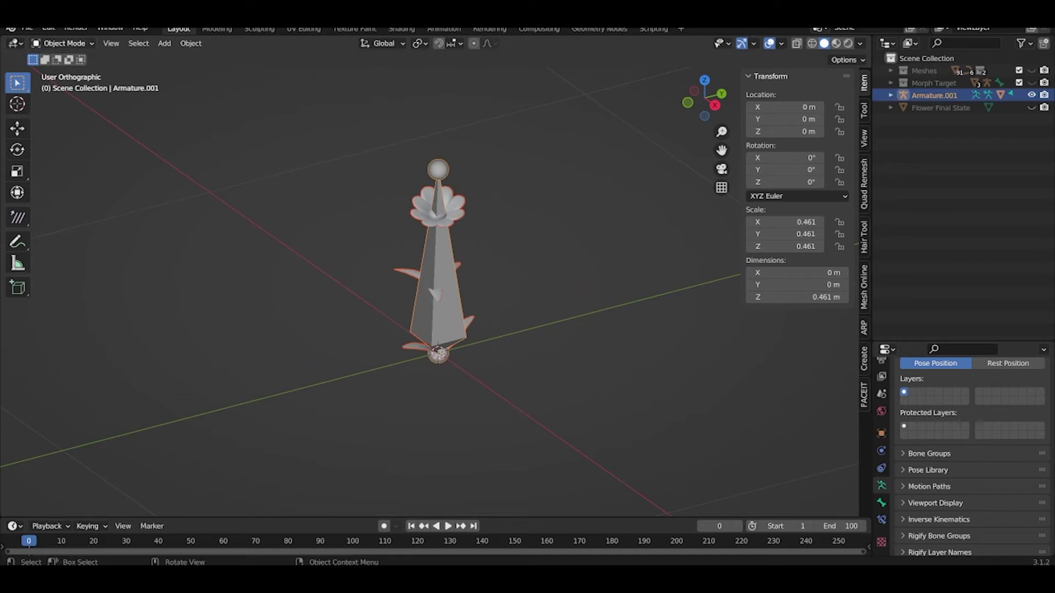
Step: Start an FBX export of the selected objects with the object types limited to Armature and Mesh
click(26, 27)
mouse_move(55, 206)
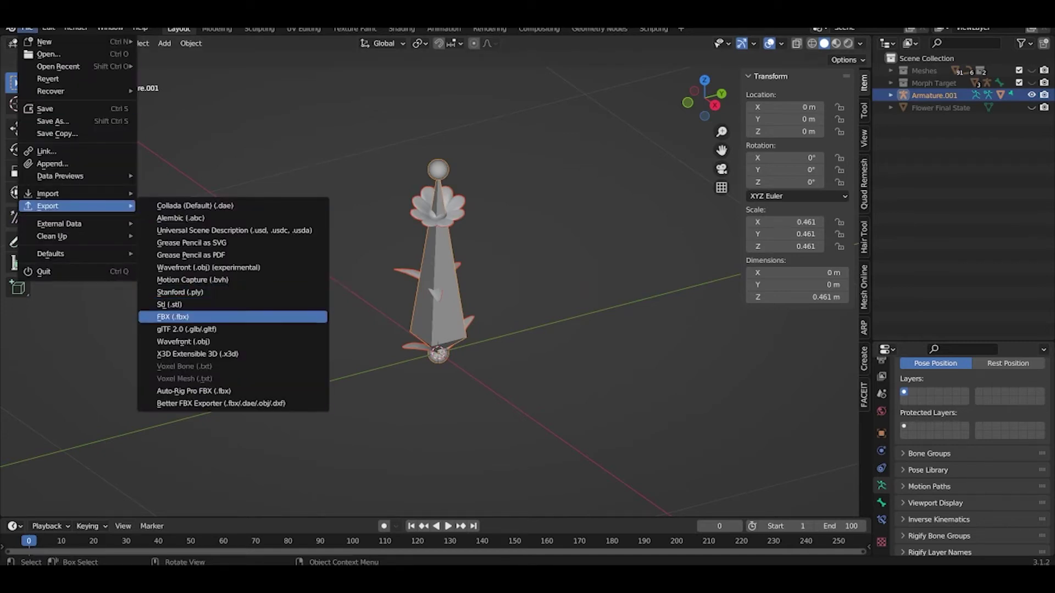
click(172, 317)
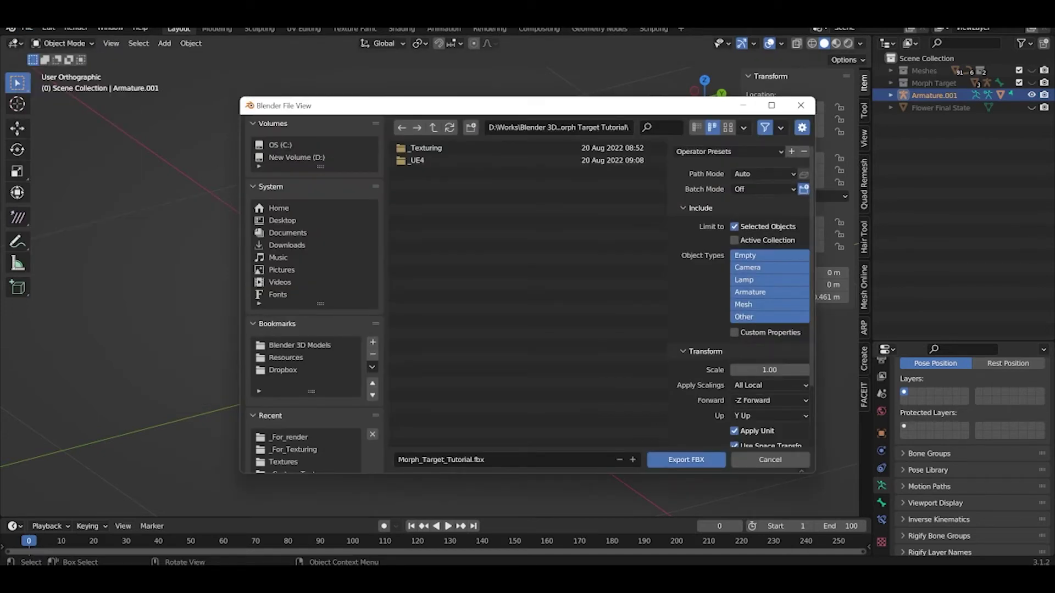
click(769, 304)
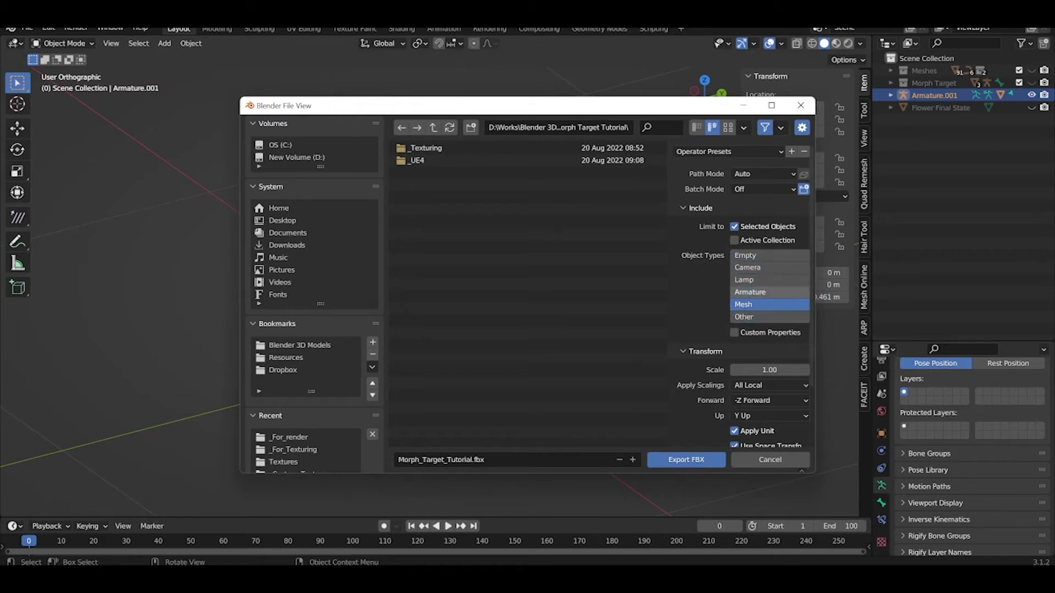
scroll(742, 294, down, 2)
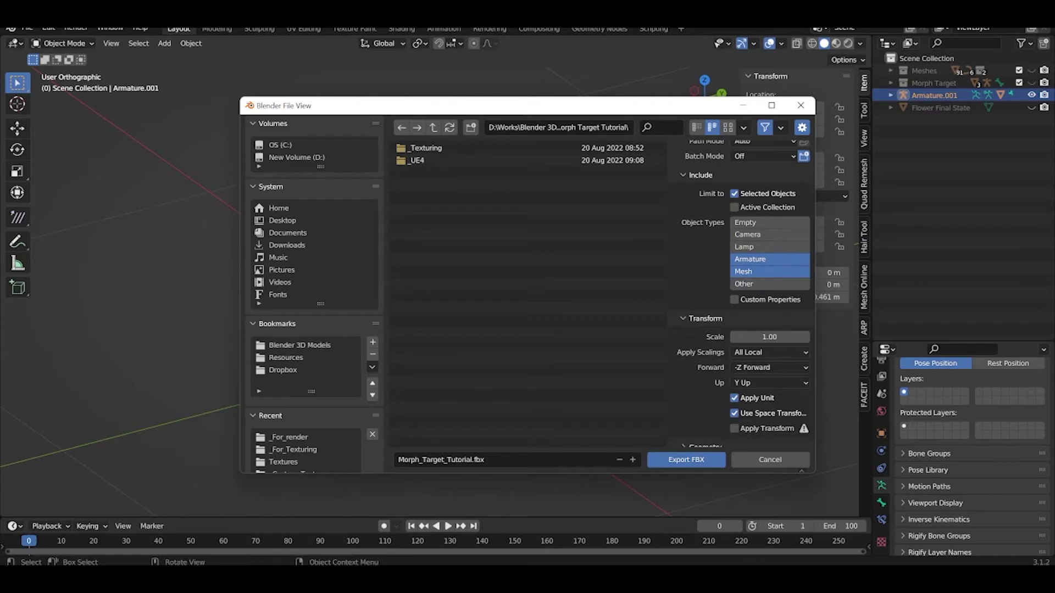
scroll(742, 294, down, 2)
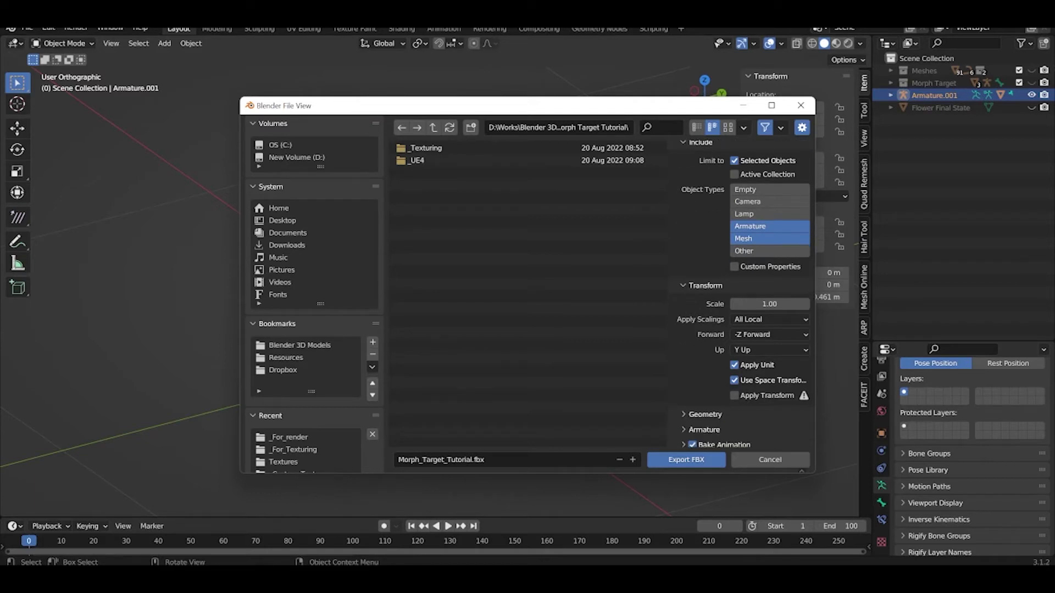
Step: Set the FBX export's geometry smoothing to Face and expand its armature options
scroll(736, 379, down, 4)
click(769, 367)
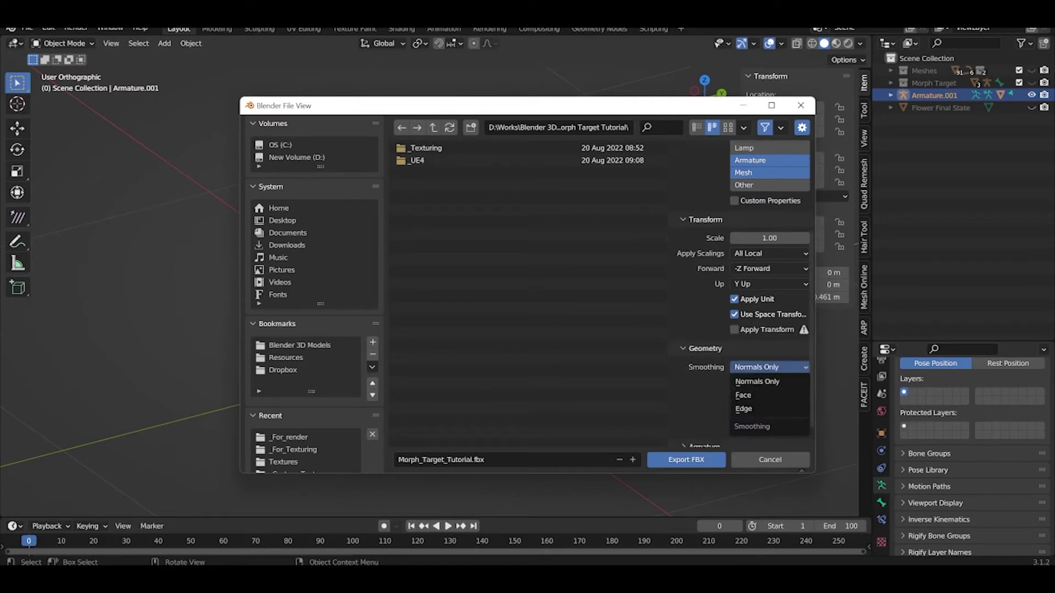
click(769, 395)
scroll(769, 379, down, 1)
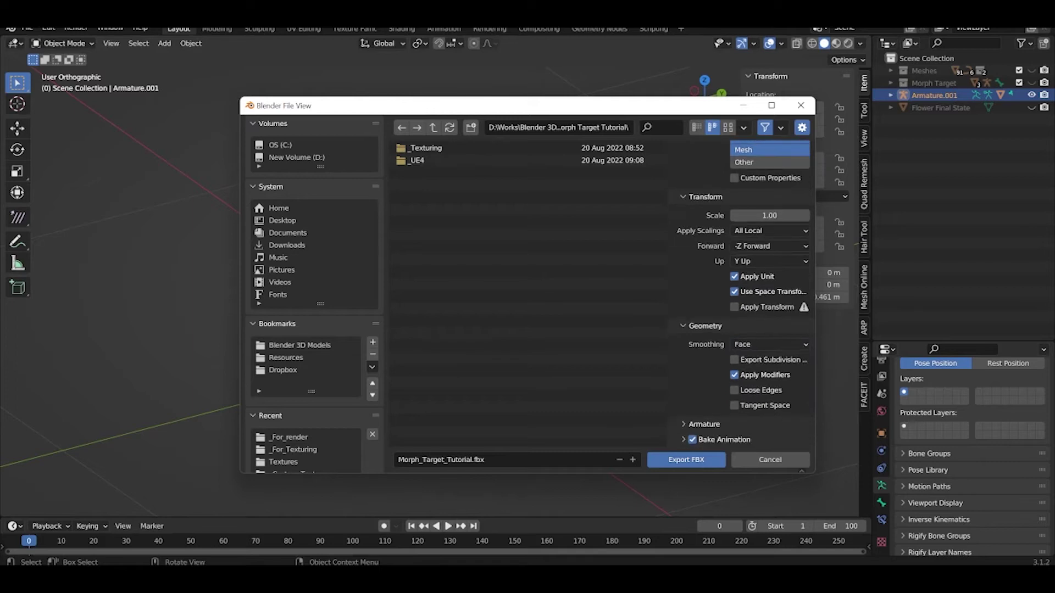
click(704, 424)
scroll(704, 424, down, 5)
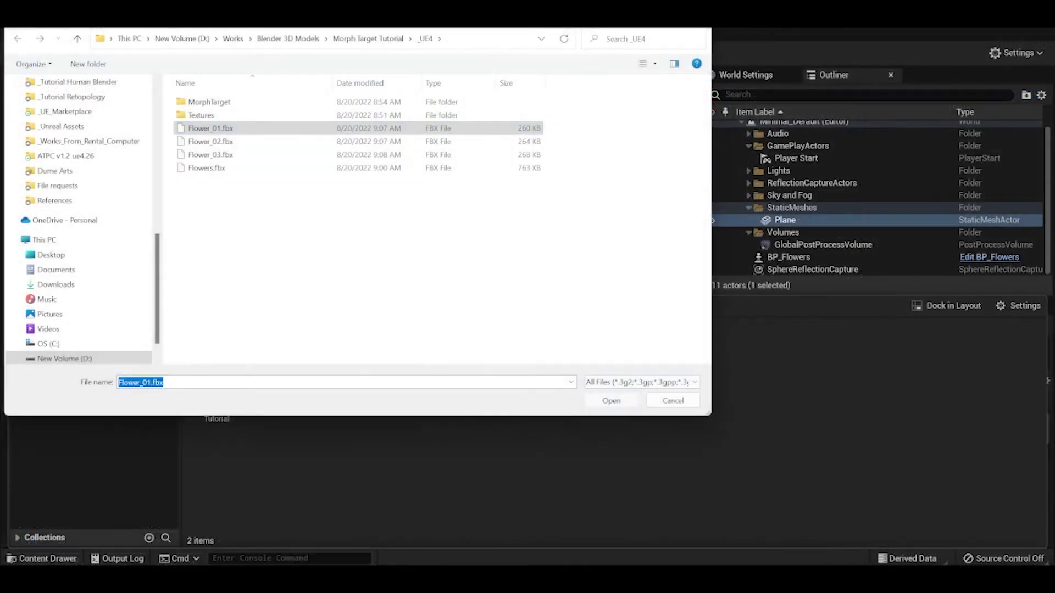
Step: Switch to Unreal Editor, review the skeletal mesh import options for Flower_01.fbx and cancel the import
key(Return)
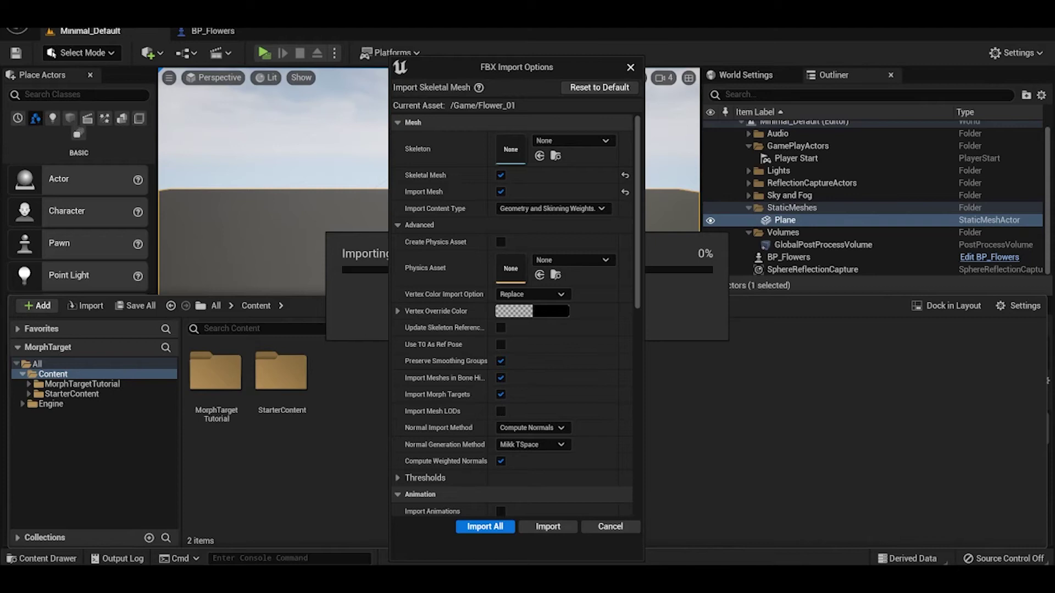
key(Escape)
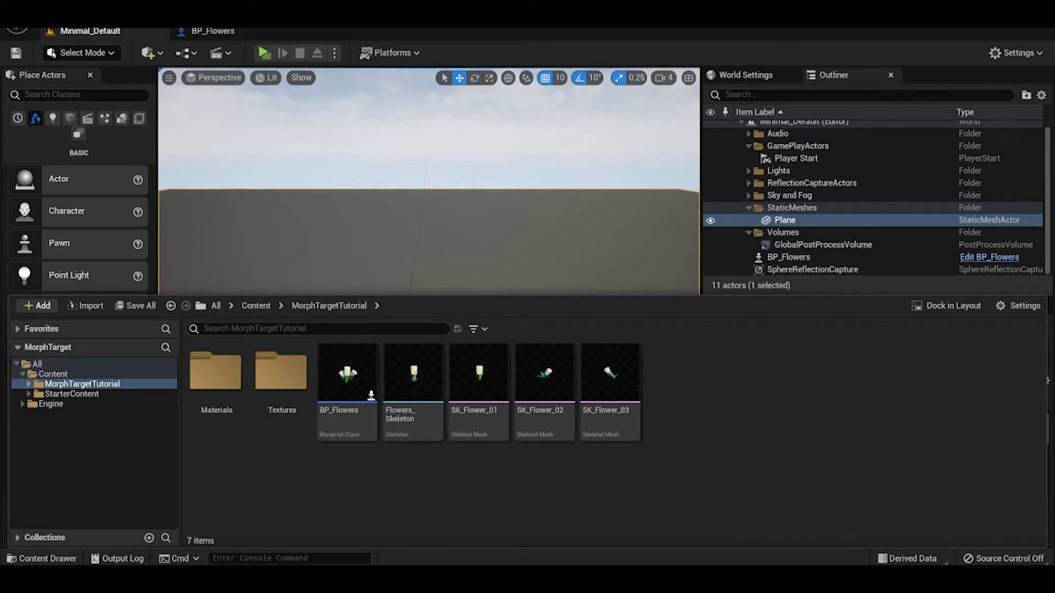
Step: Open the SK_Flower_01 skeletal mesh and set its Growing morph target weight to about 0.025
double_click(479, 379)
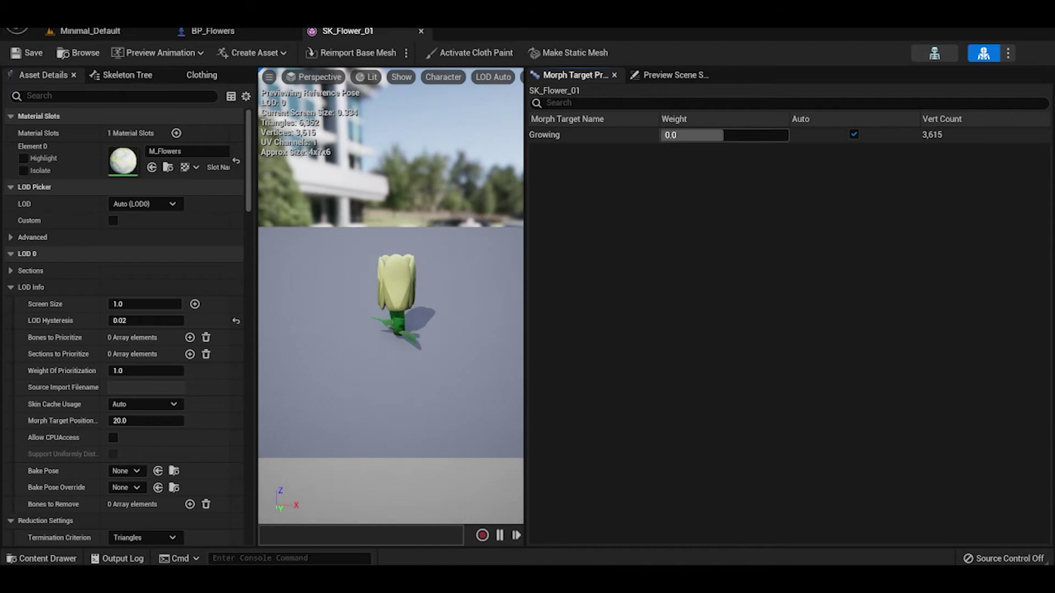
mouse_move(723, 134)
mouse_down()
mouse_move(757, 135)
mouse_move(725, 135)
mouse_up()
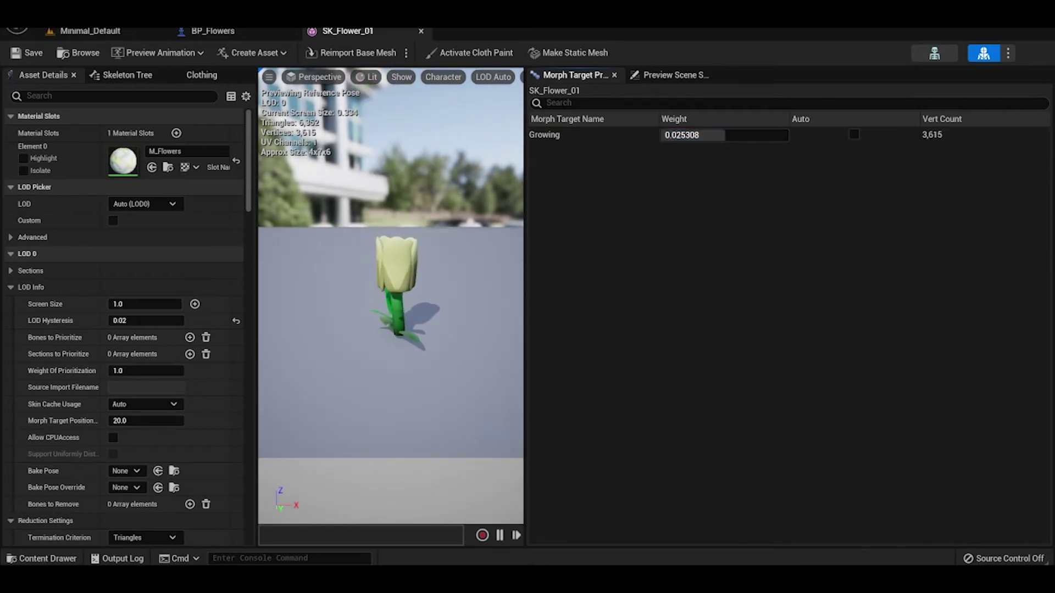
click(143, 17)
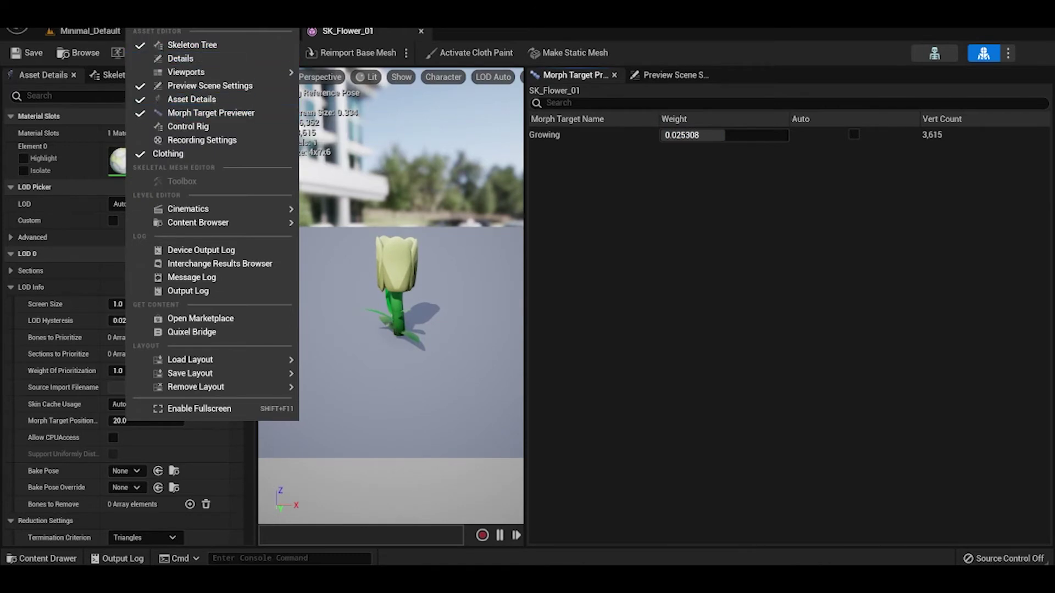
key(Escape)
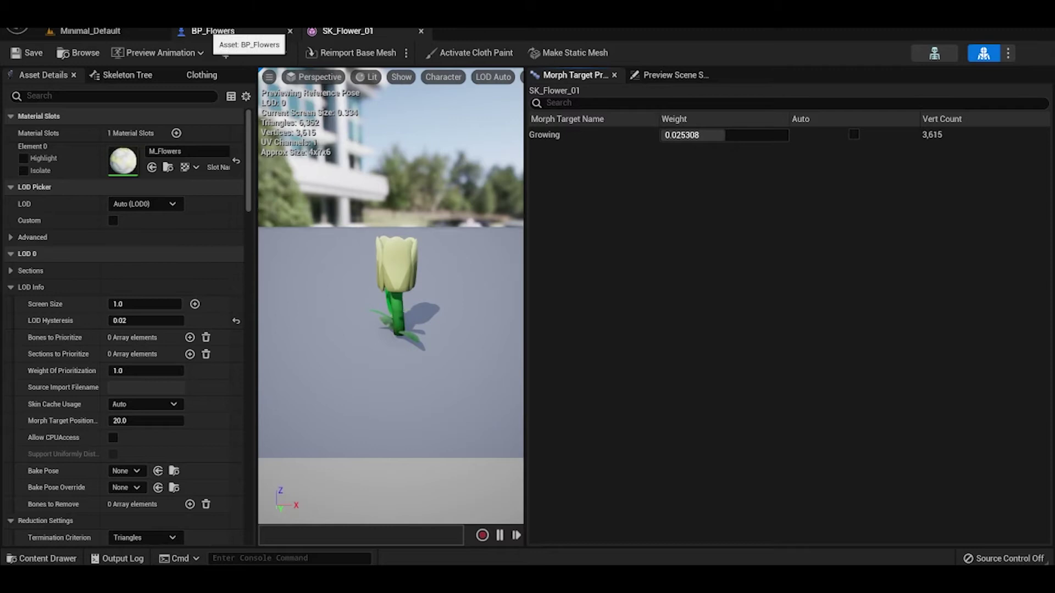
Step: Examine the BP_Flowers blueprint's assembled flowers and its Flower 01, Flower 02 and Flower 03 skeletal mesh components
click(219, 32)
scroll(362, 195, down, 5)
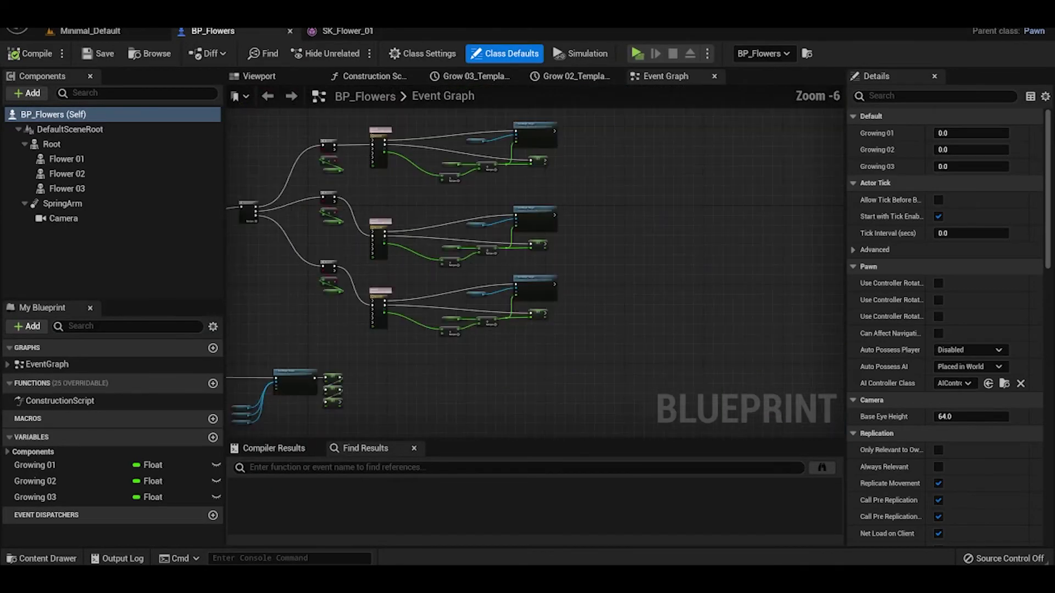
click(258, 76)
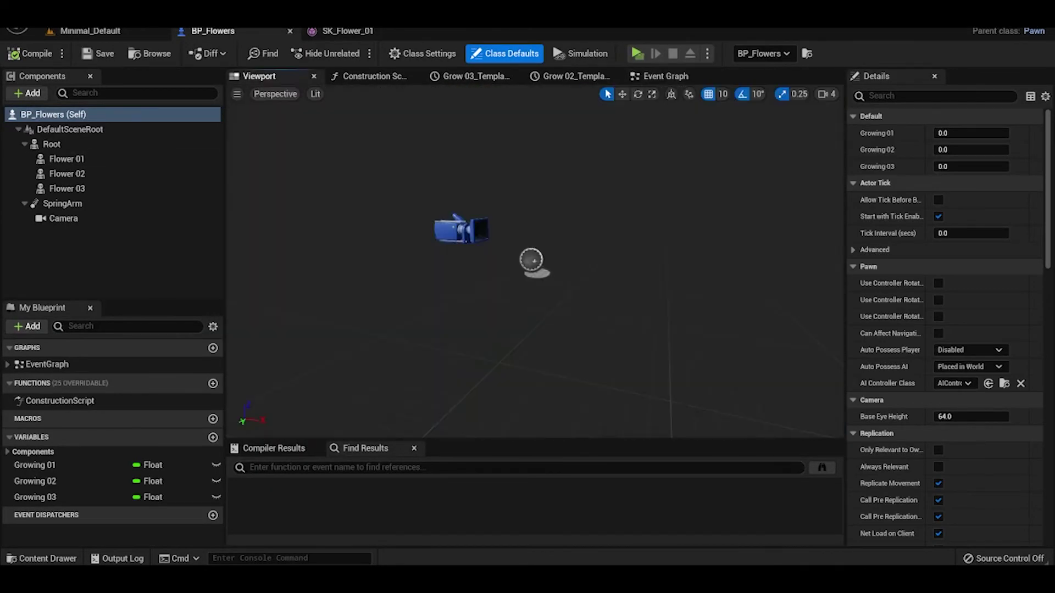
scroll(484, 231, up, 5)
scroll(535, 262, down, 3)
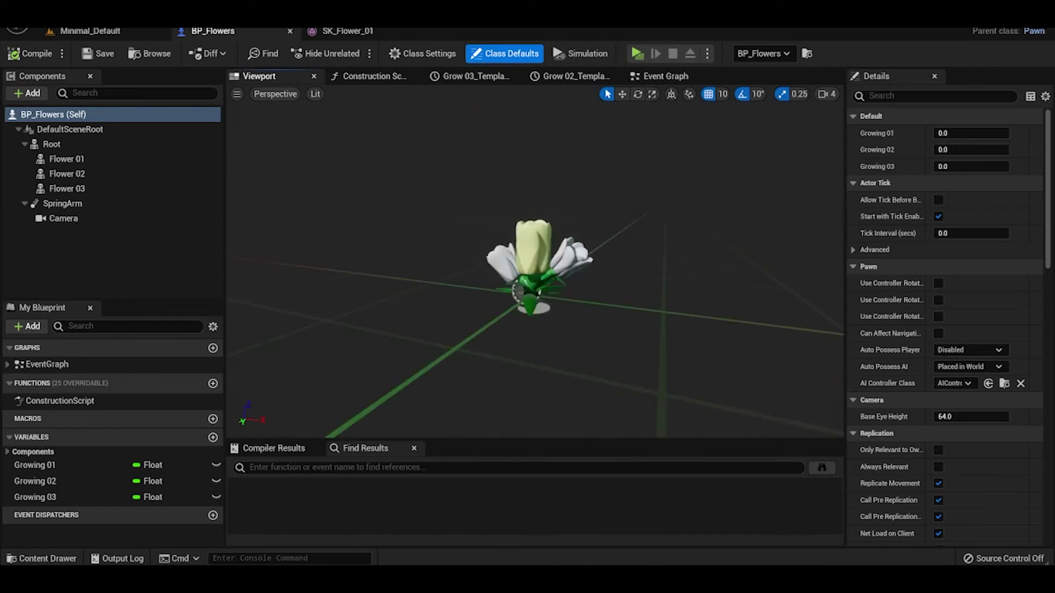
click(67, 158)
click(69, 173)
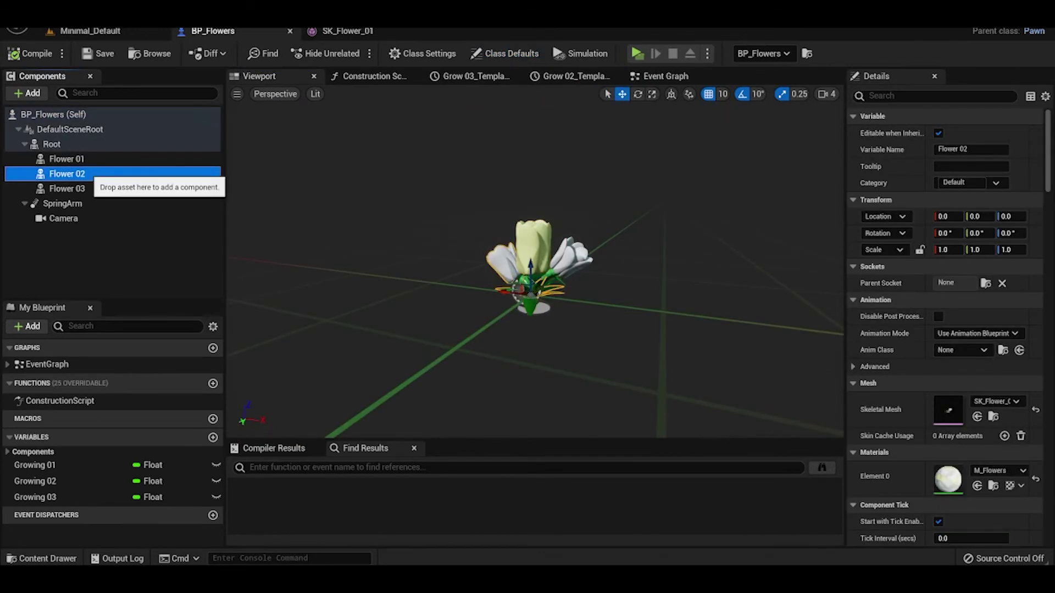
click(67, 188)
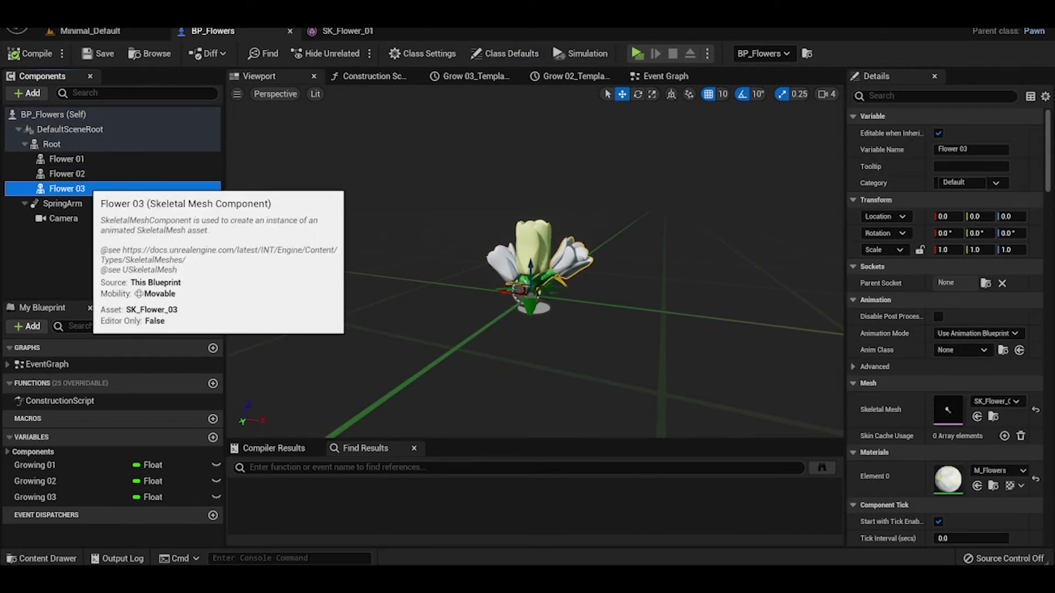
click(123, 159)
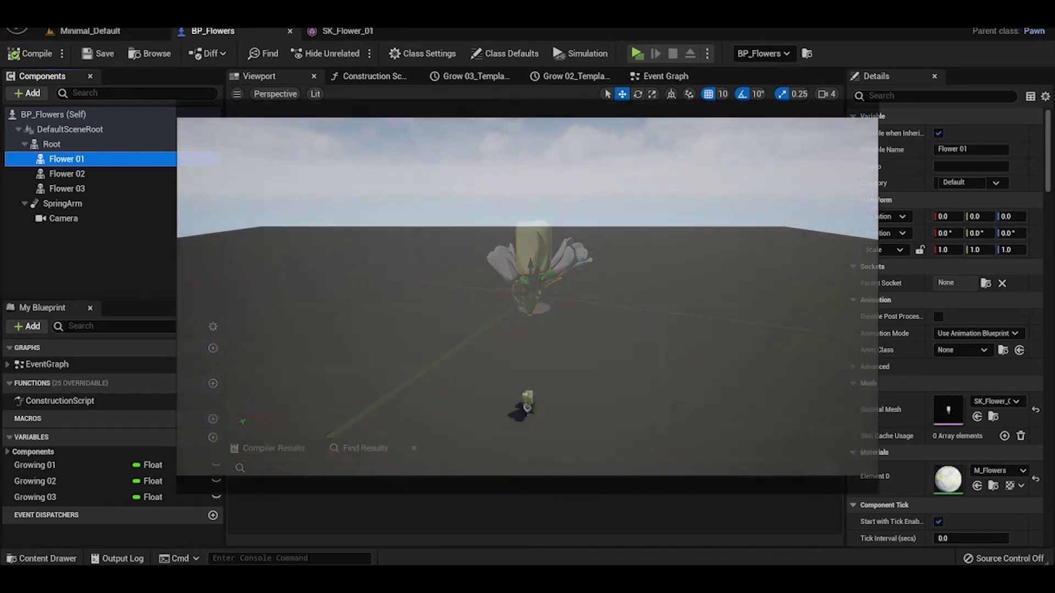
Step: Examine the BP_Flowers event graph from the G key event through the Sequence node to the three growth branches
click(666, 75)
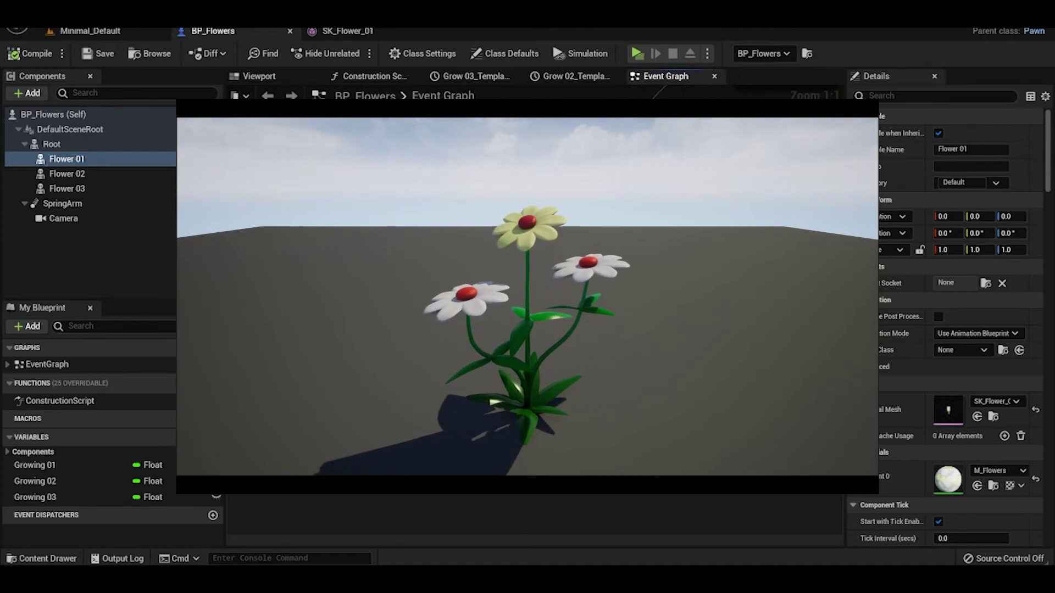
scroll(534, 316, down, 2)
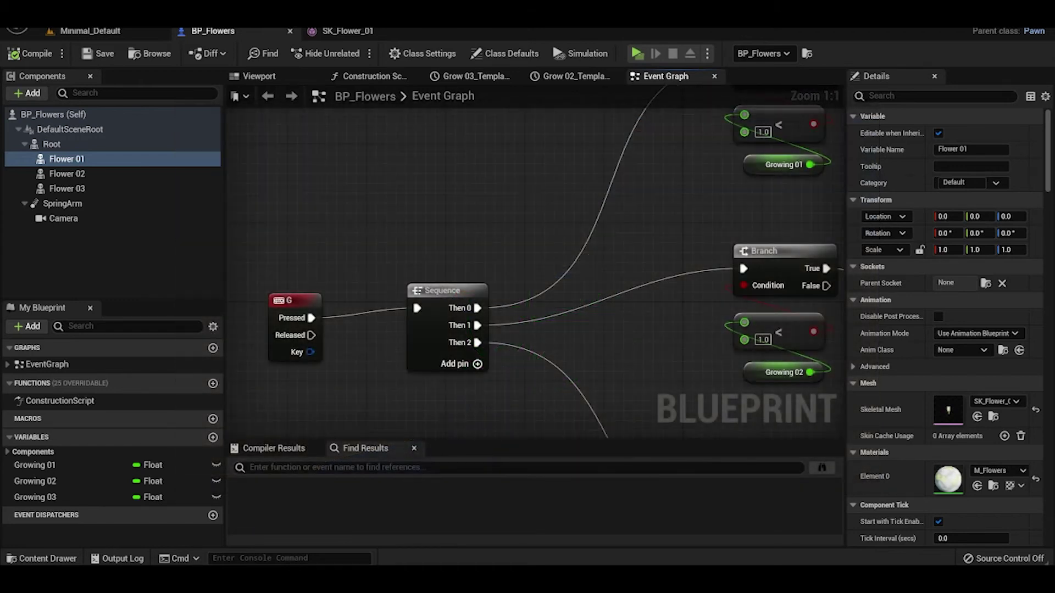
right_drag(416, 234, 460, 232)
scroll(355, 230, down, 6)
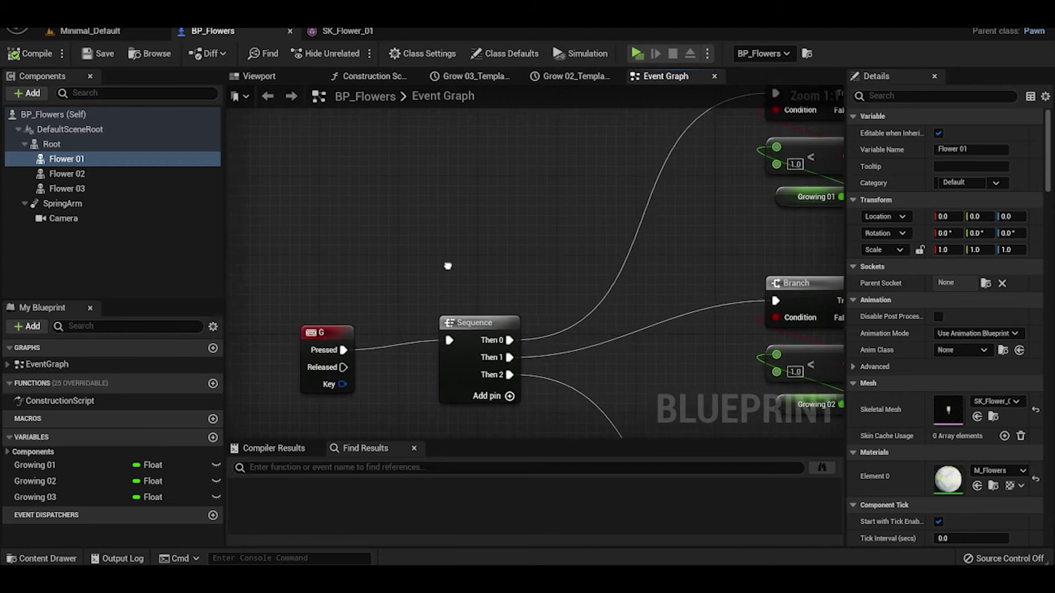
scroll(404, 215, up, 6)
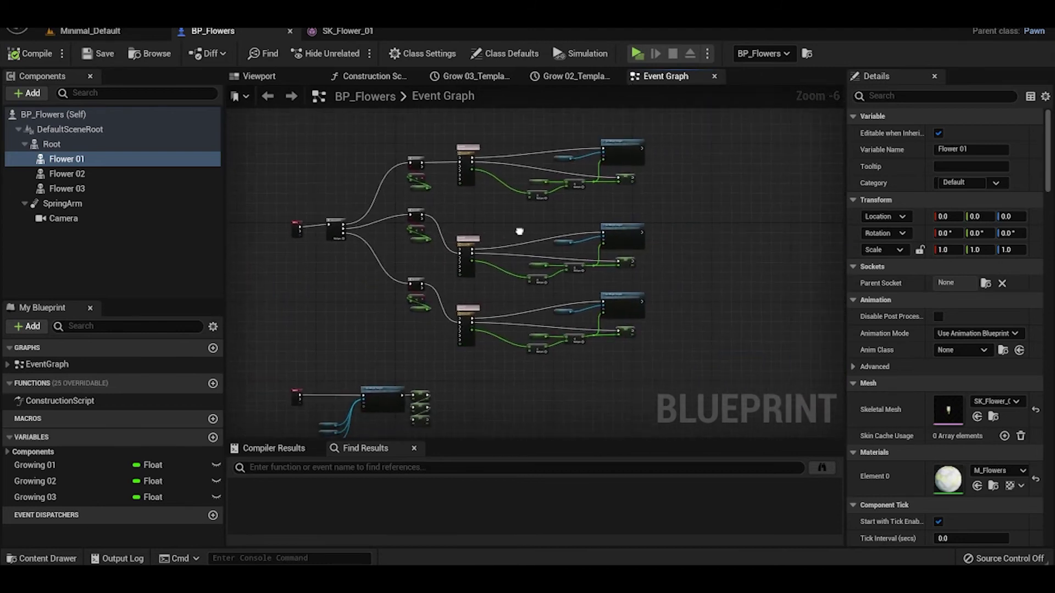
right_drag(352, 357, 528, 258)
click(527, 258)
right_drag(671, 297, 298, 370)
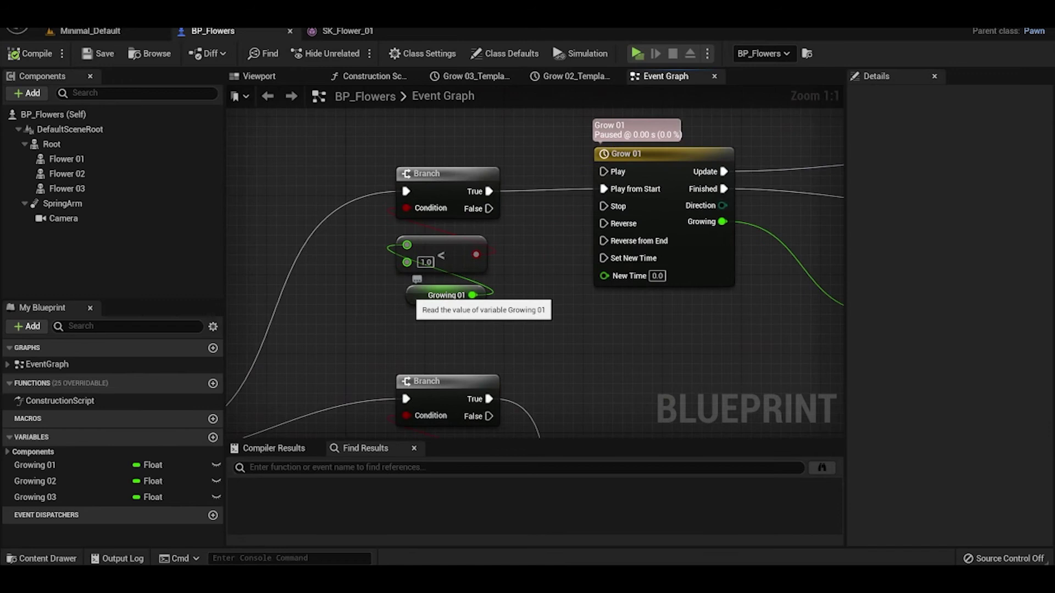
Step: Inspect the Growing 01 comparison and Branch nodes, and open the Grow 01 timeline to review its Growing curve
click(417, 287)
click(449, 257)
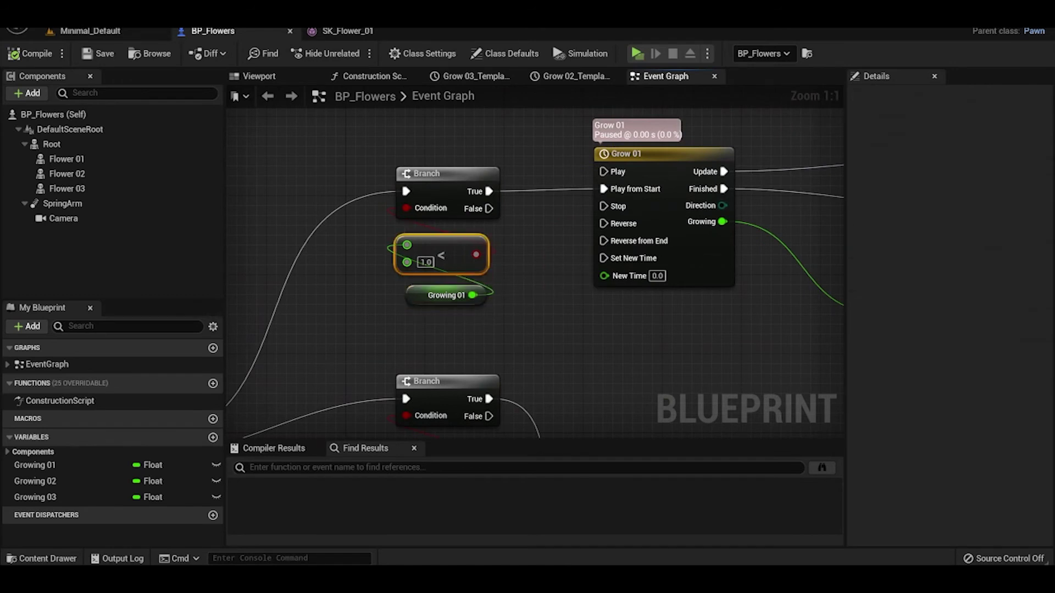
click(465, 175)
right_drag(511, 244, 512, 291)
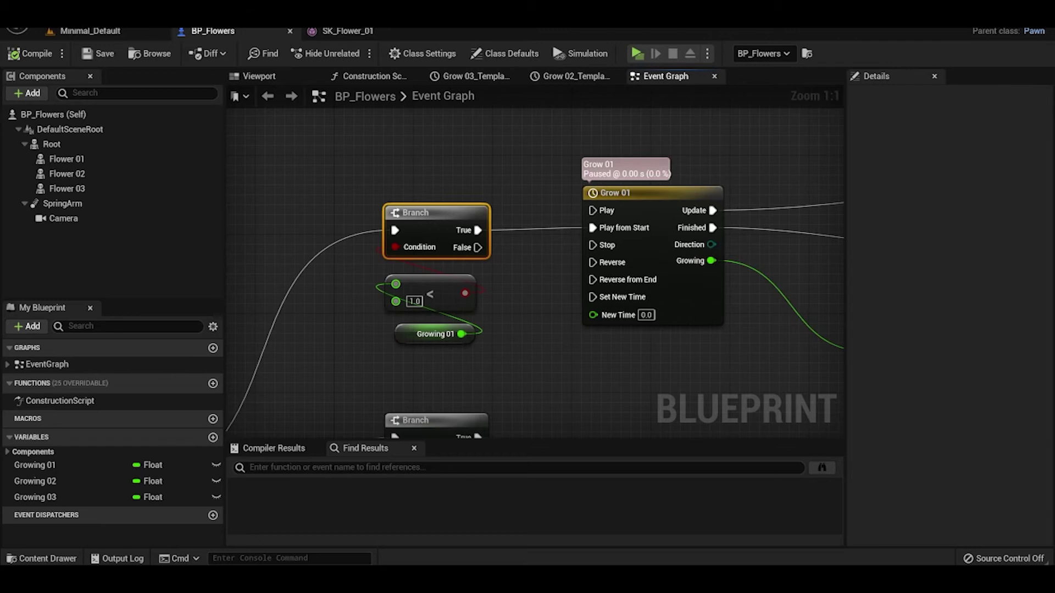
click(659, 193)
double_click(660, 193)
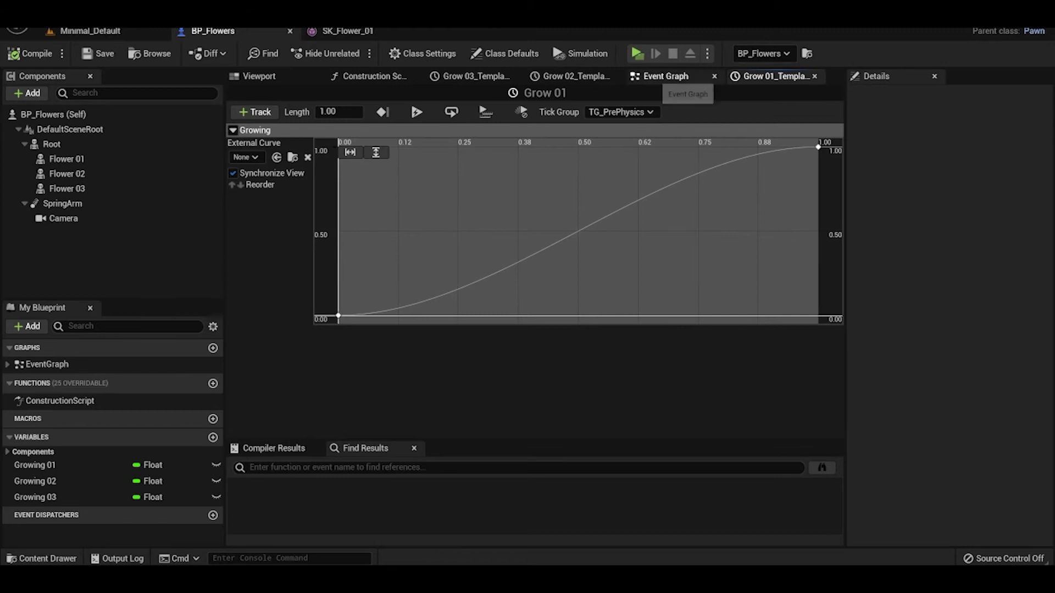
Step: Trace the Grow 01 timeline's output in the event graph through the multiply and add nodes to Set Morph Target for Flower 01
click(665, 76)
right_drag(700, 349, 353, 315)
click(545, 311)
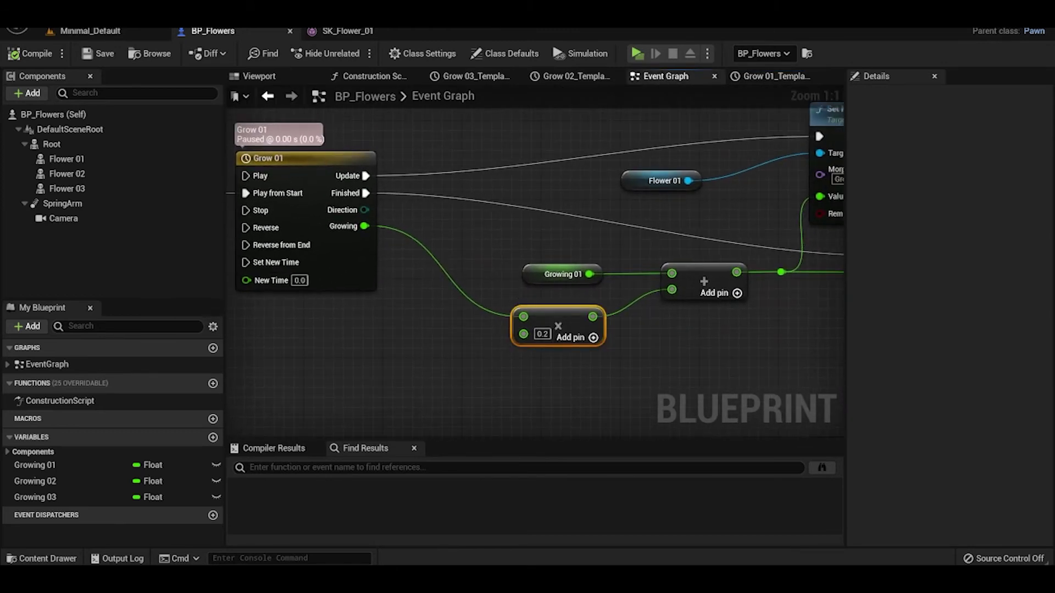
right_drag(647, 333, 639, 371)
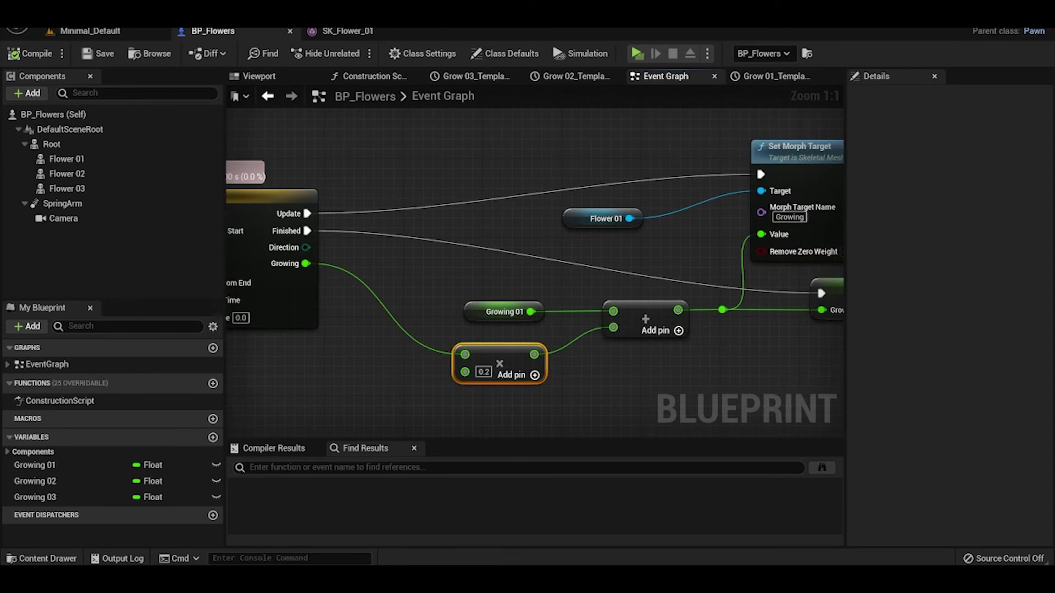
click(497, 312)
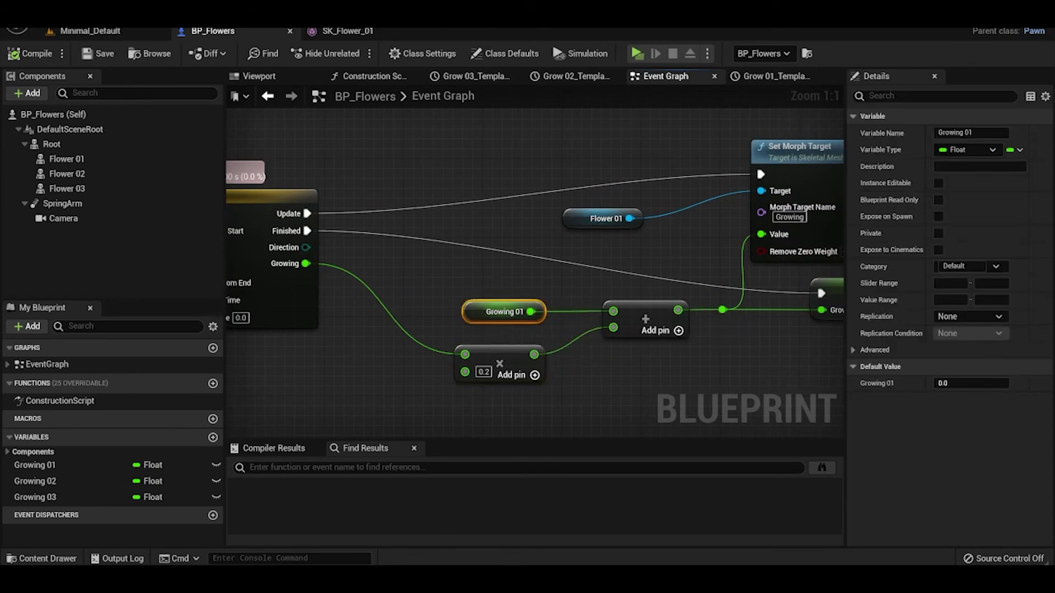
click(648, 321)
right_drag(831, 150, 621, 177)
click(621, 176)
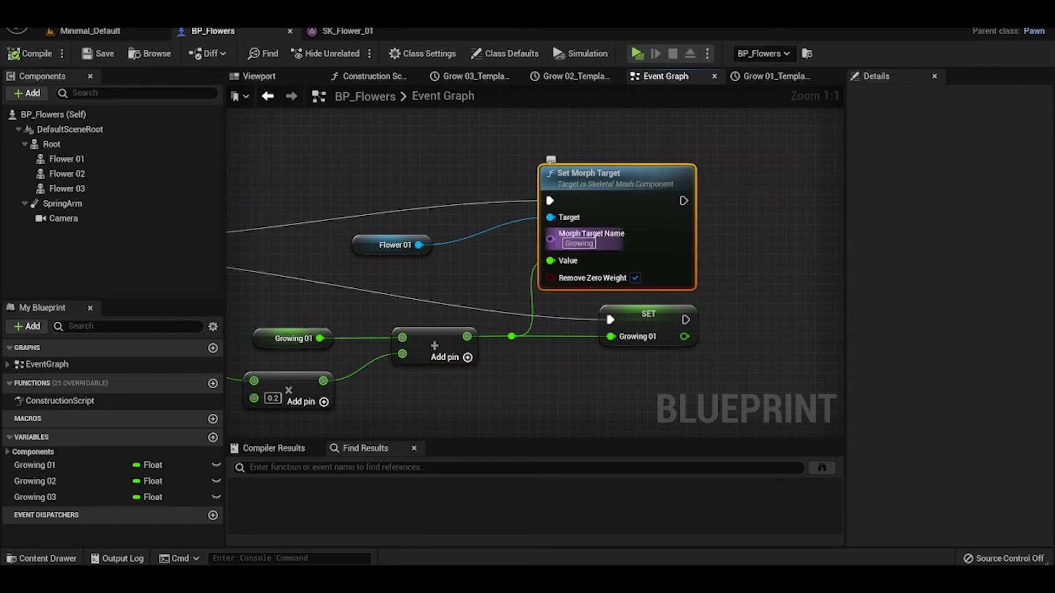
Step: Inspect the Set Morph Target node's Flower 01 target and Growing name, and the node that sets the Growing 01 variable
scroll(534, 273, down, 1)
scroll(534, 273, up, 1)
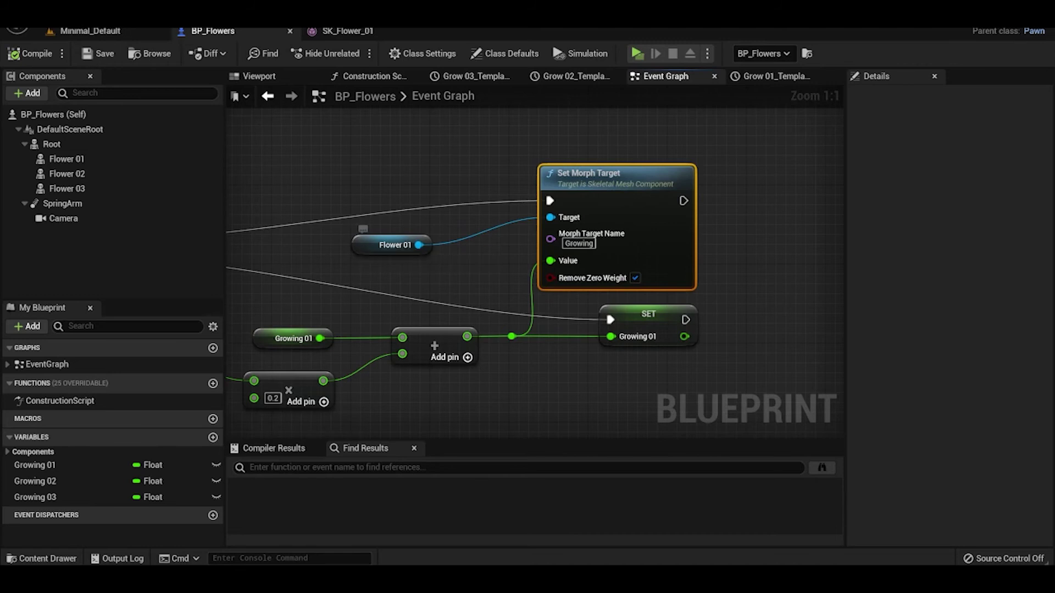
click(392, 245)
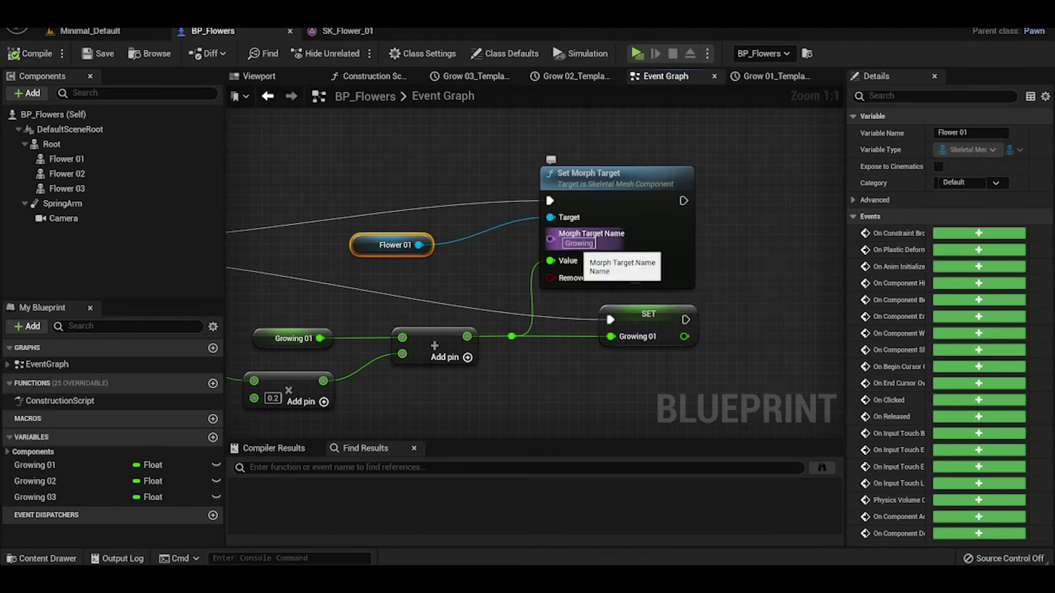
click(679, 250)
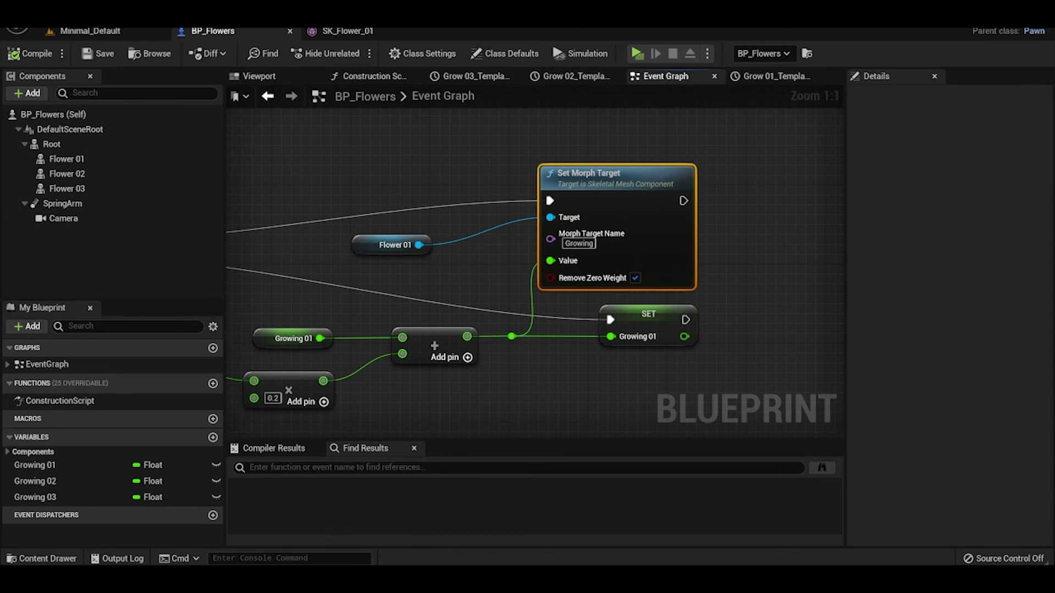
right_drag(490, 357, 565, 348)
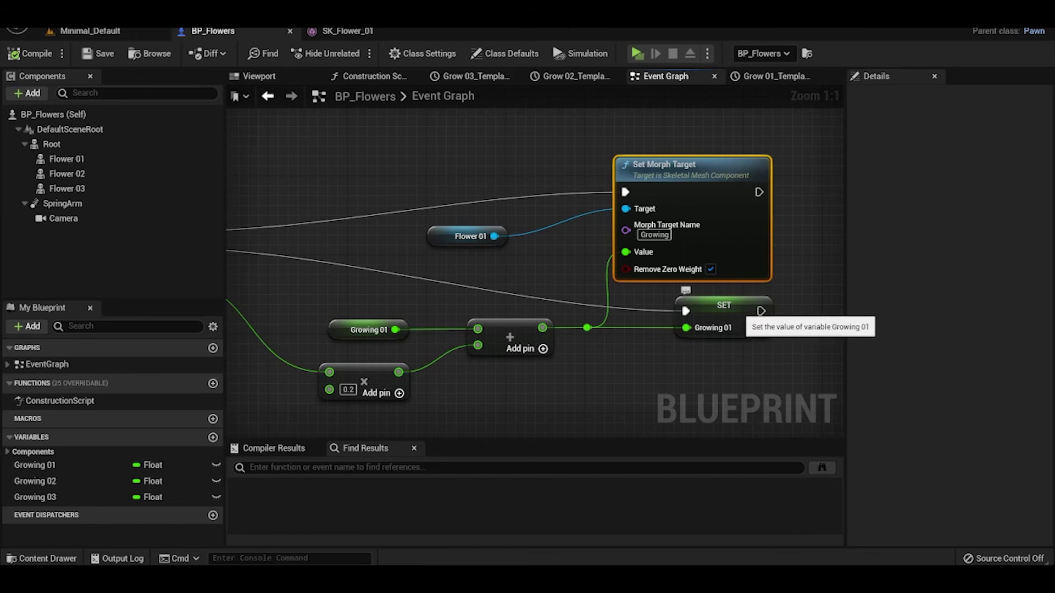
click(736, 311)
right_drag(667, 359, 718, 334)
scroll(715, 334, down, 2)
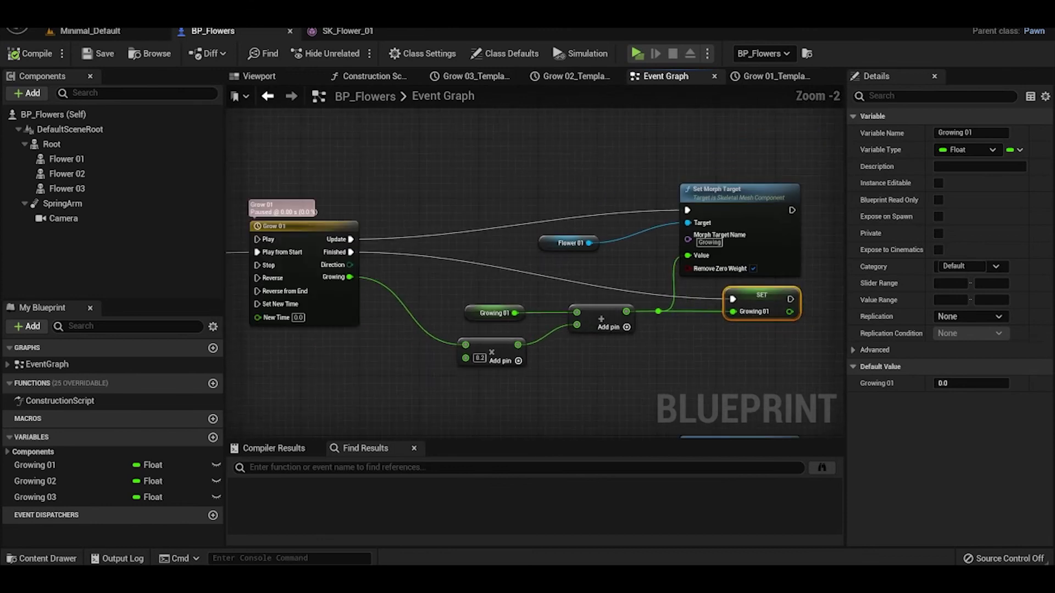
Step: Review the Grow 02 and Grow 03 timeline branches and the morph target reset nodes beneath them in the event graph
right_drag(421, 373, 500, 86)
scroll(528, 218, down, 1)
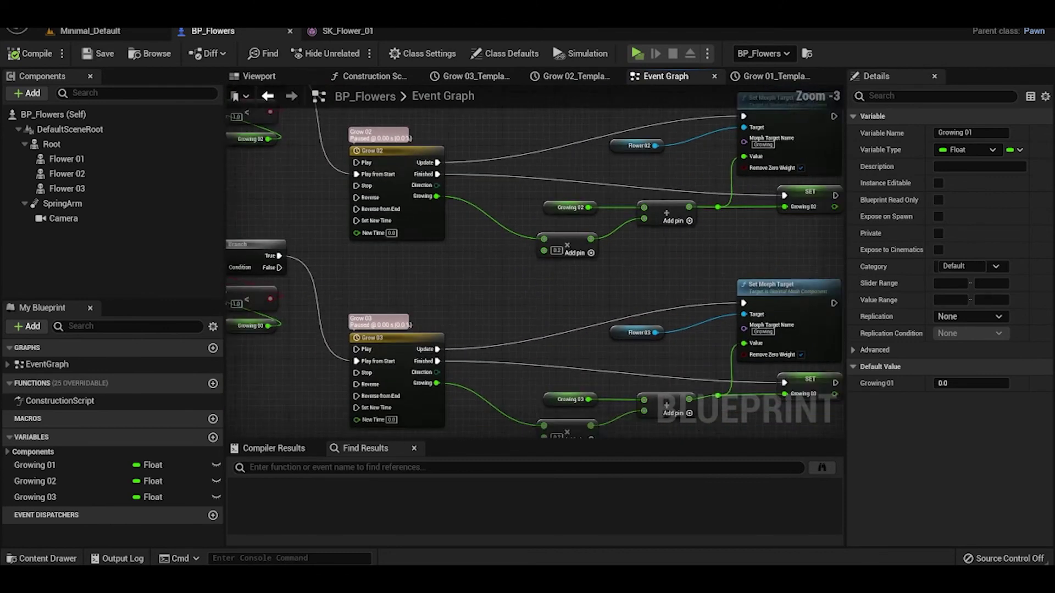
scroll(497, 228, down, 2)
right_drag(492, 271, 520, 226)
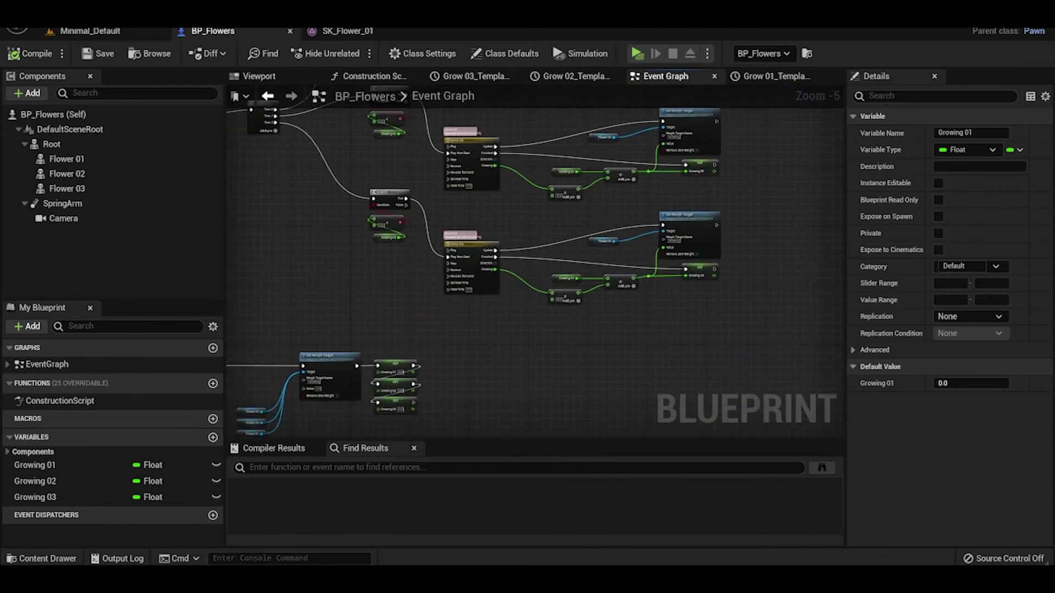
Step: View the assembled flowers in the BP_Flowers viewport and play the level to test them
click(259, 77)
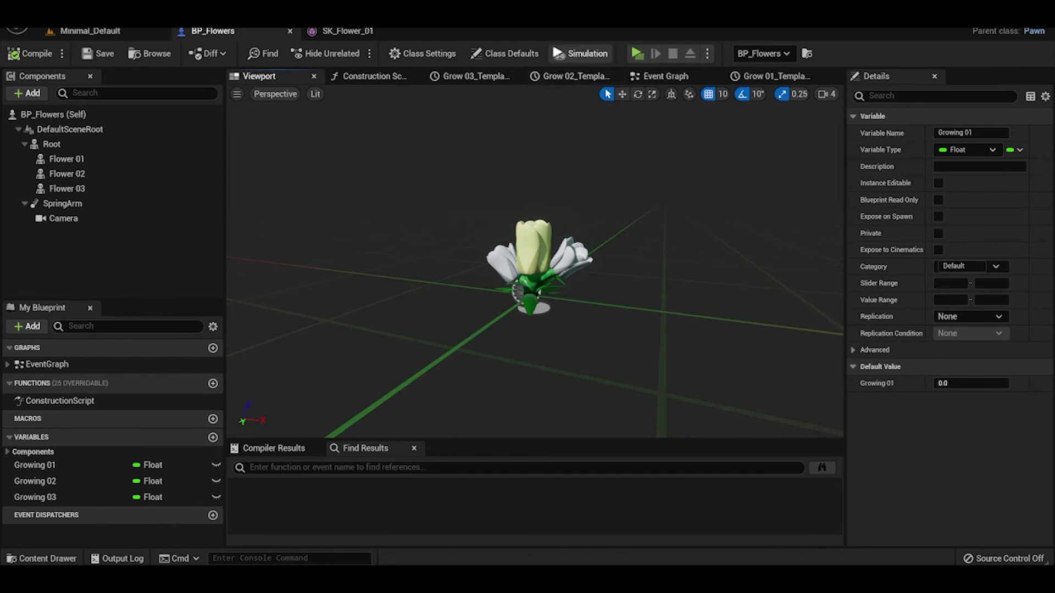
click(637, 53)
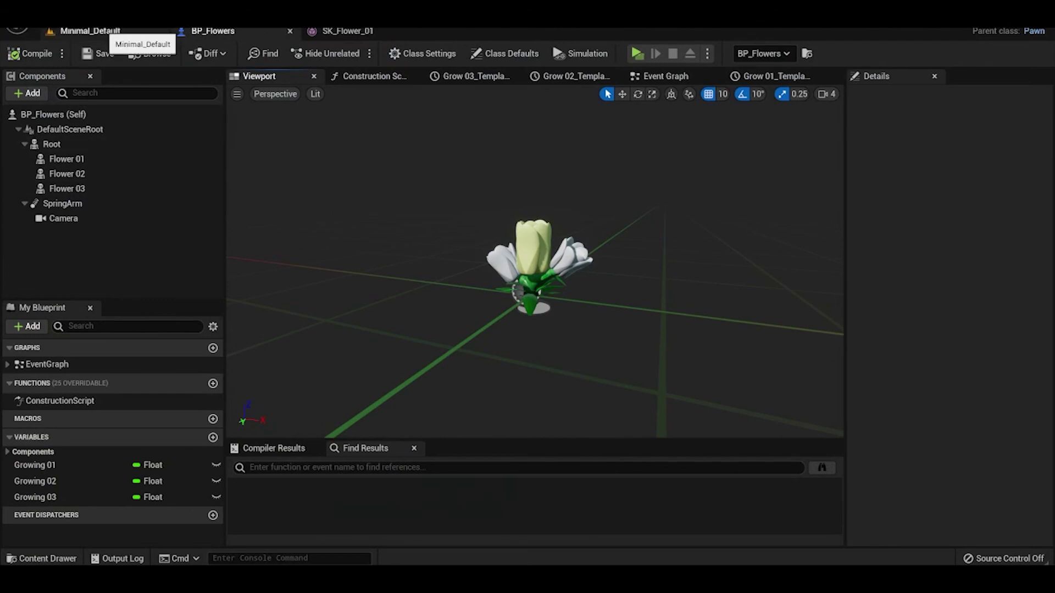
Step: Open the M_Flowers material from the Materials folder and check its usage settings for Skeletal Mesh and Morph Targets
click(90, 30)
click(41, 559)
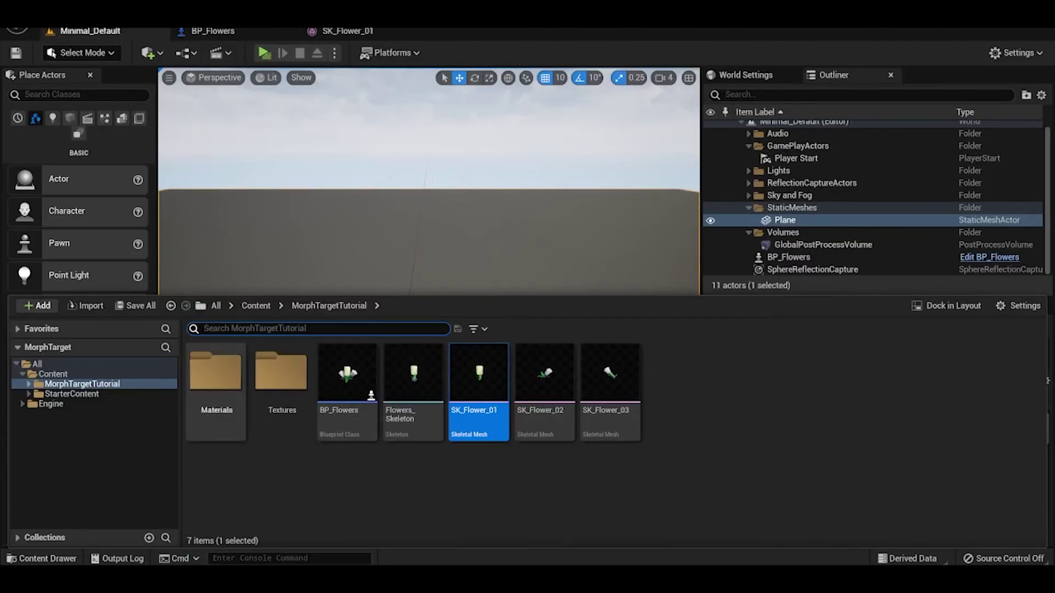
double_click(216, 376)
double_click(281, 373)
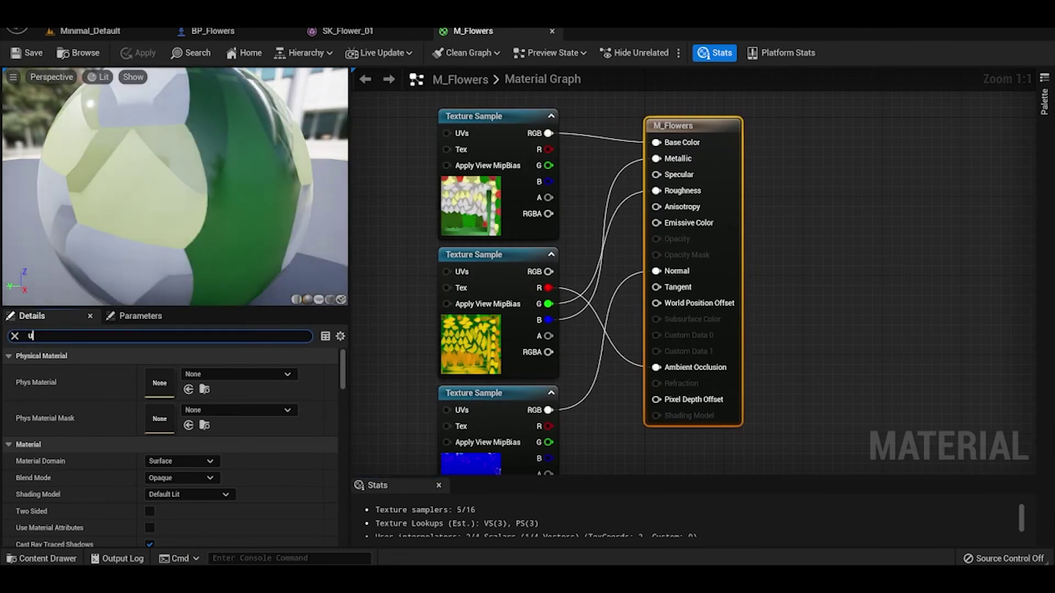
text(usage)
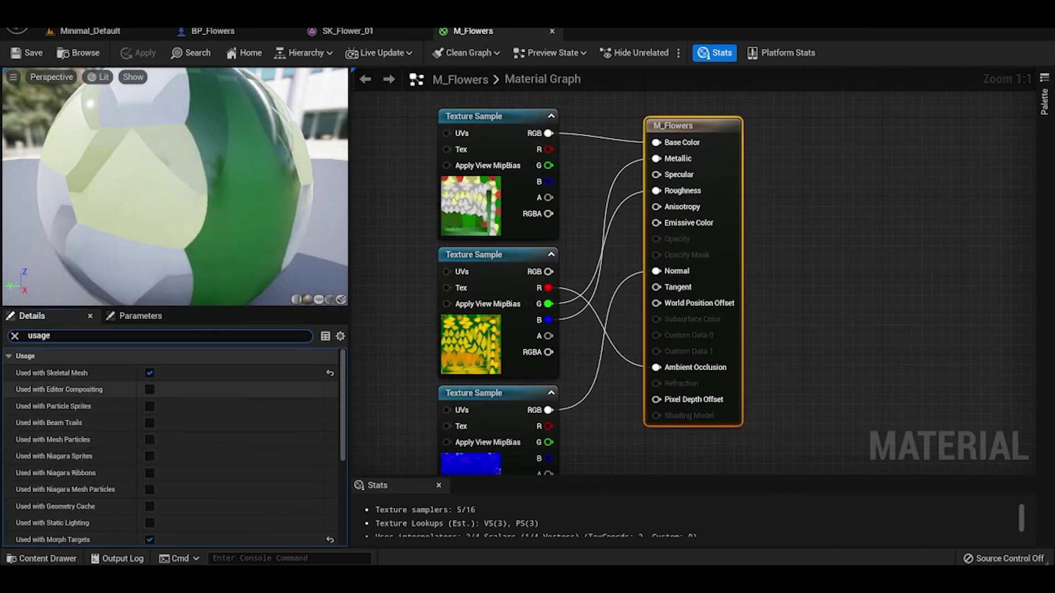
scroll(176, 478, down, 3)
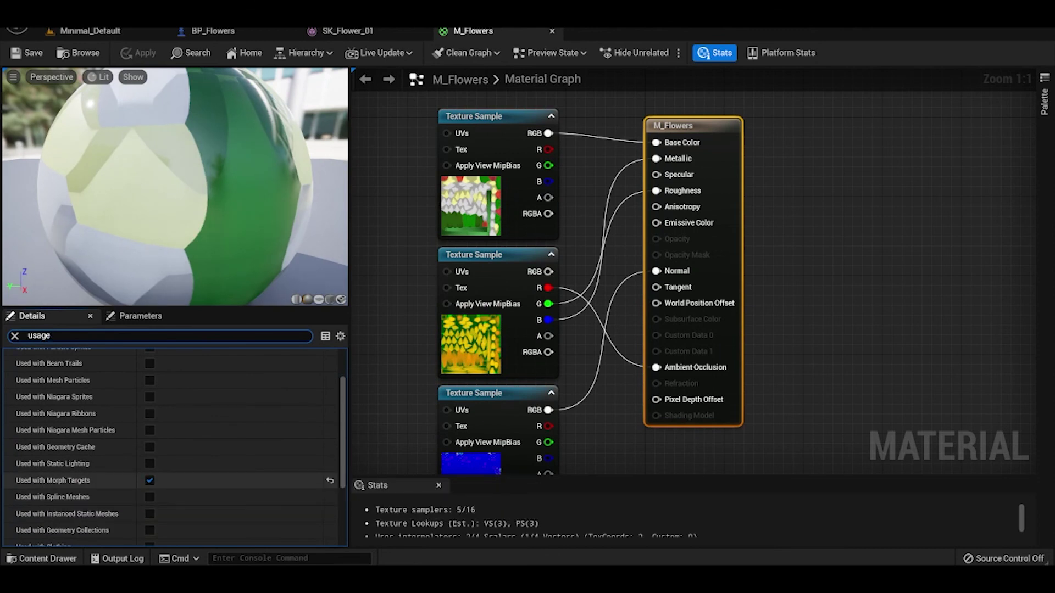
Step: Find the Per Bone Motion Blur setting of BP_Flowers' Flower 01 component and toggle it on and back off
click(214, 31)
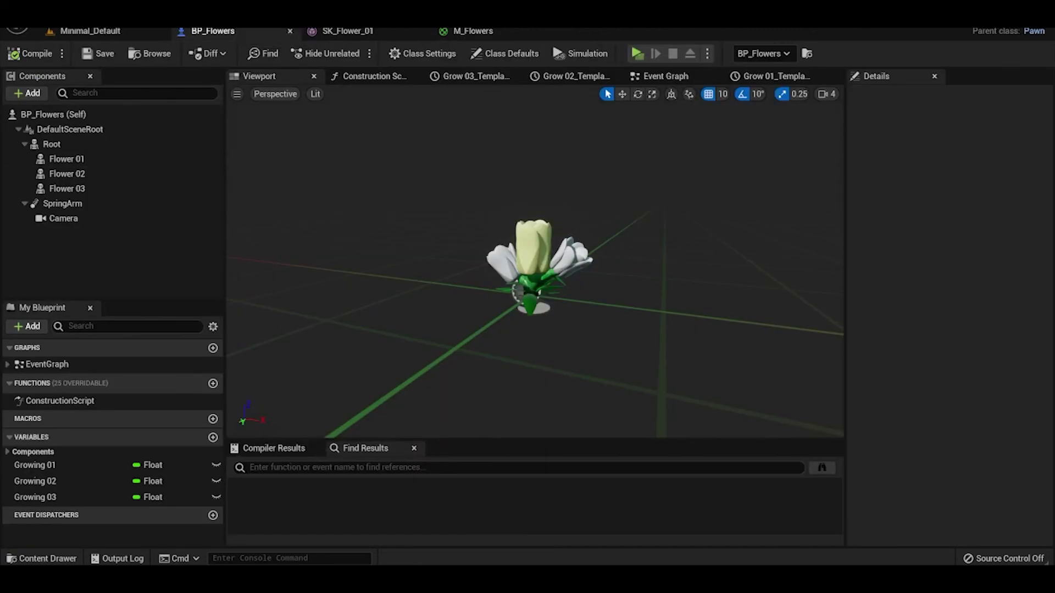
click(67, 159)
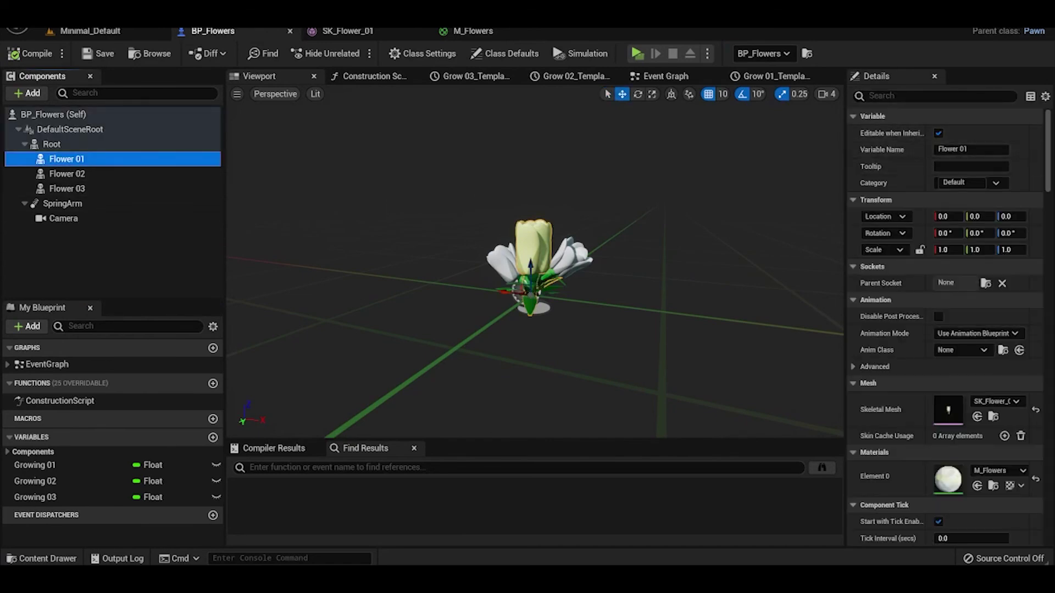
click(934, 95)
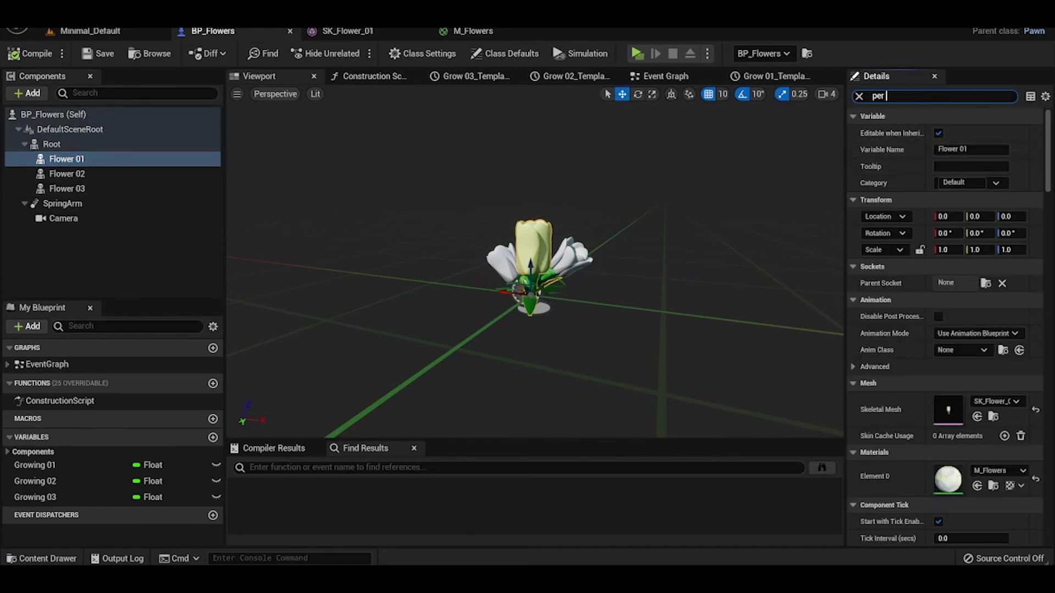
text(per bone)
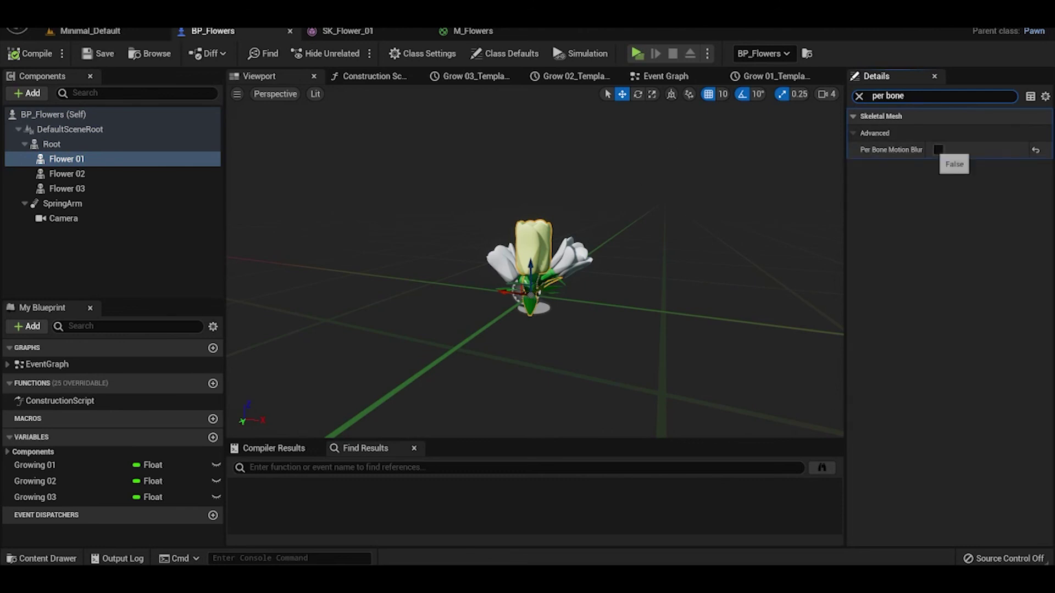
click(938, 150)
click(939, 149)
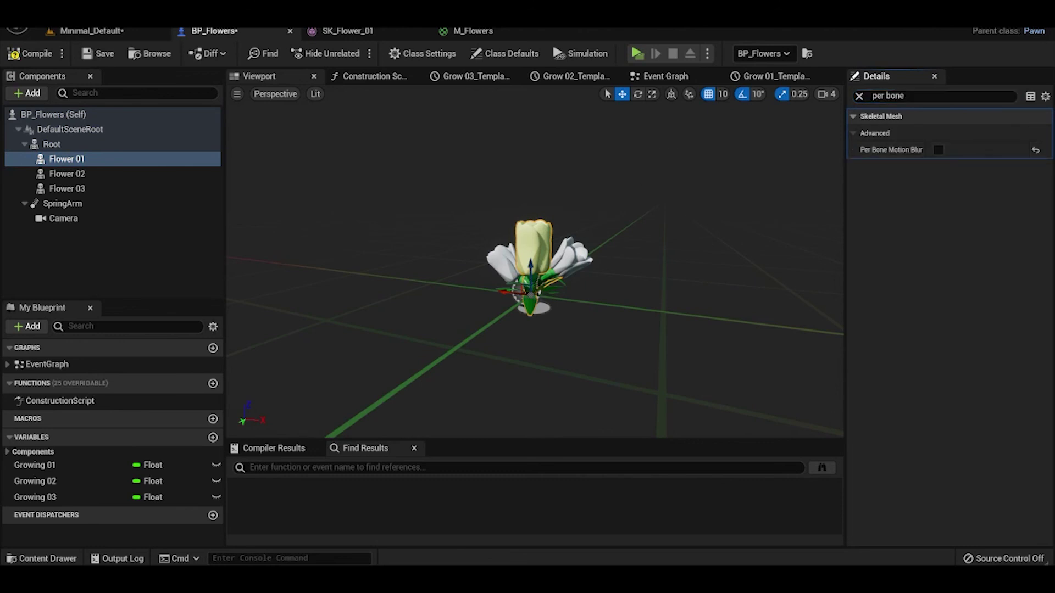